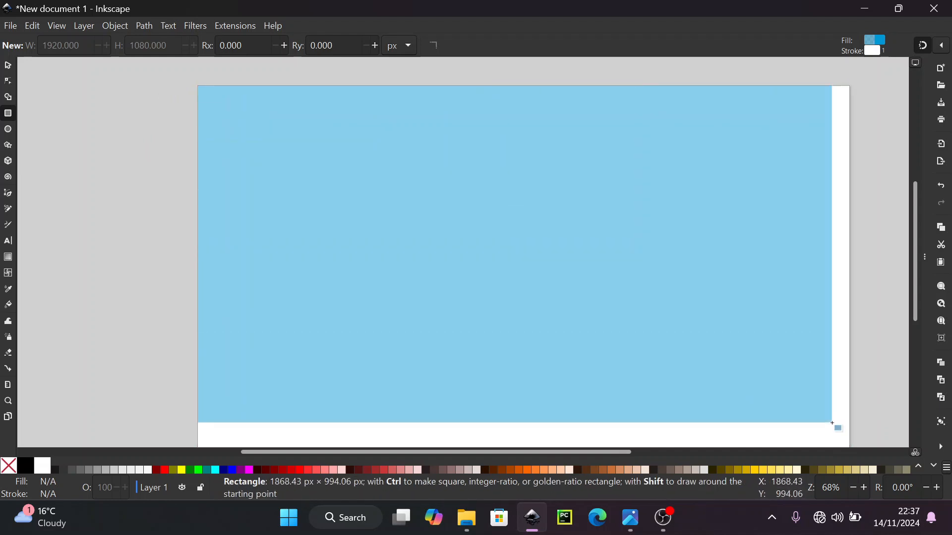
Resize the blue rectangle to 1920 × 1080 px so it covers the whole page.
scroll(835, 427, down, 4)
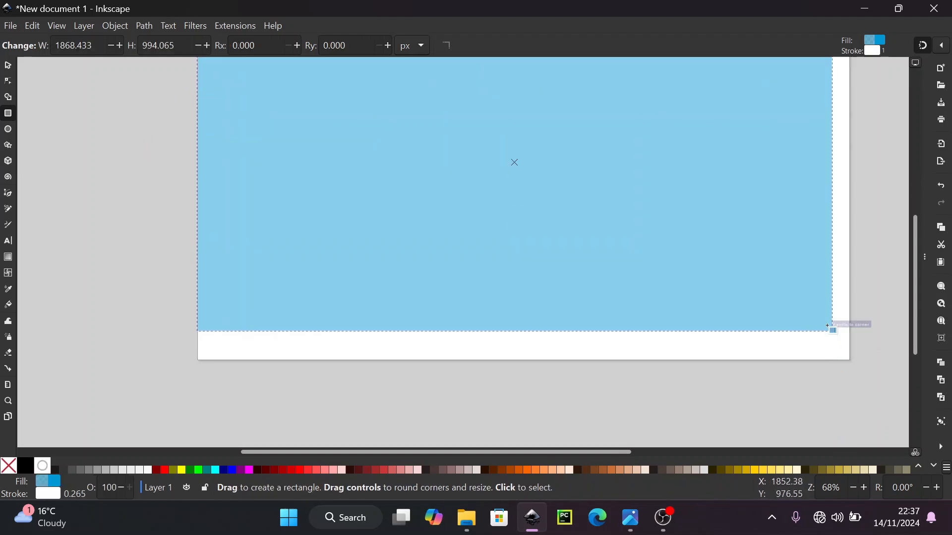
drag(832, 330, 850, 360)
scroll(717, 312, up, 2)
scroll(714, 311, up, 3)
scroll(714, 311, right, 4)
scroll(713, 311, down, 1)
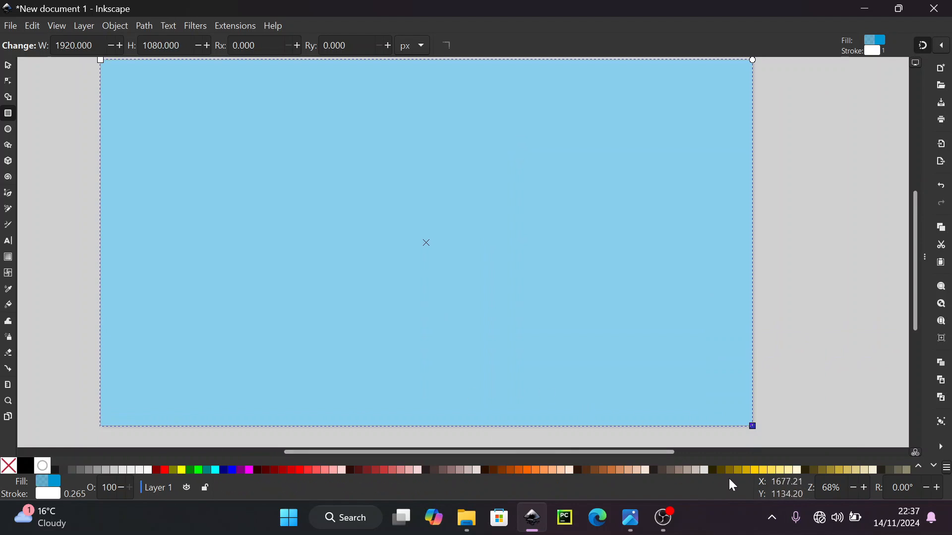
Change the fill of the page-sized rectangle to yellow.
click(742, 467)
click(751, 467)
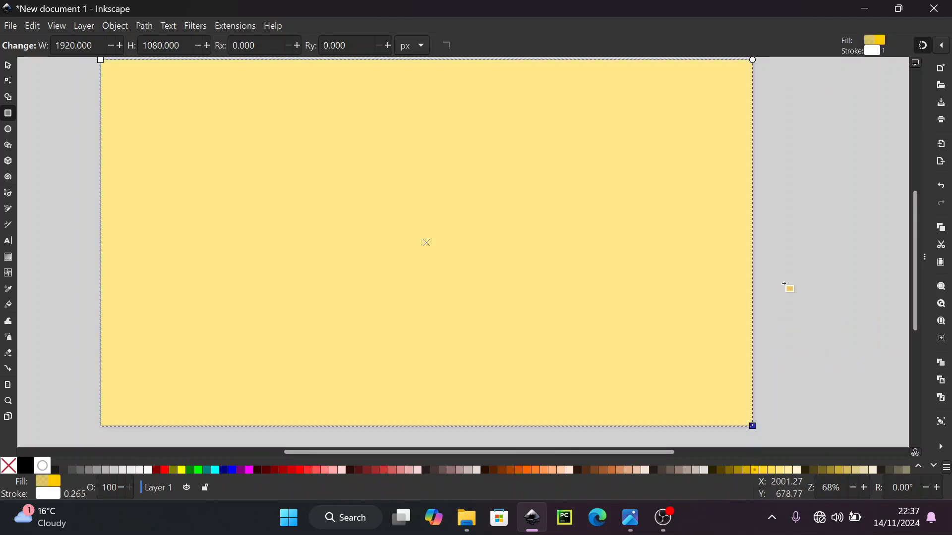
key(s)
scroll(790, 274, left, 1)
scroll(791, 274, up, 1)
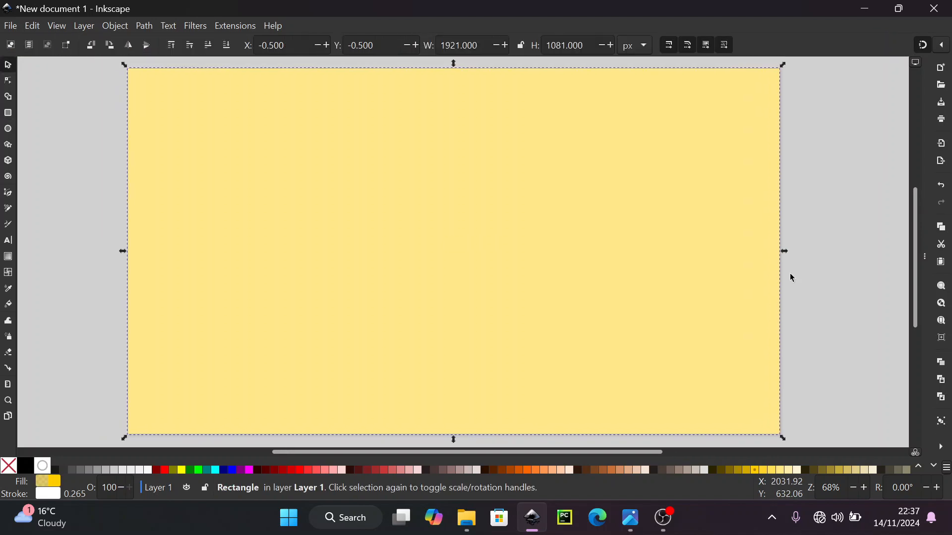
Switch to the image viewer to study the layout of PYTHON CLASS #1.png, and return to Inkscape.
mouse_move(669, 517)
mouse_move(630, 517)
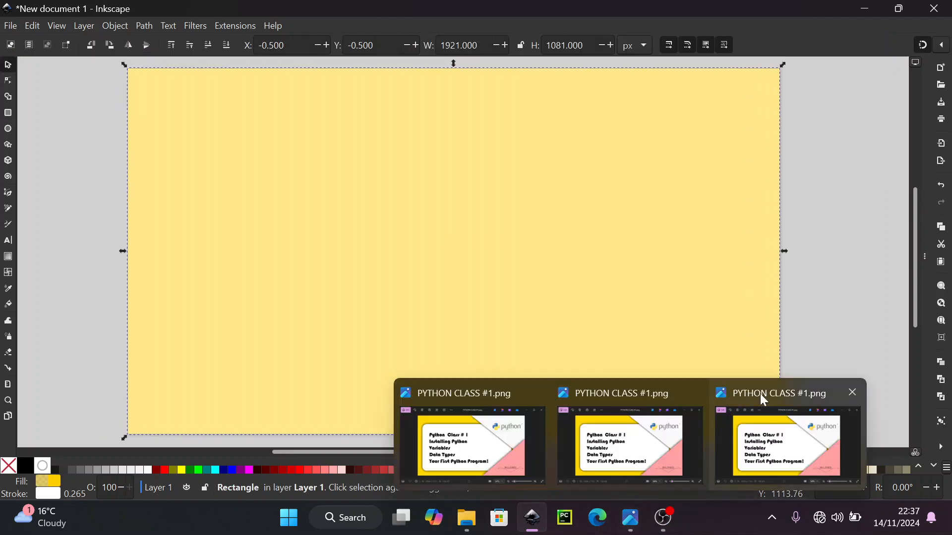
click(761, 393)
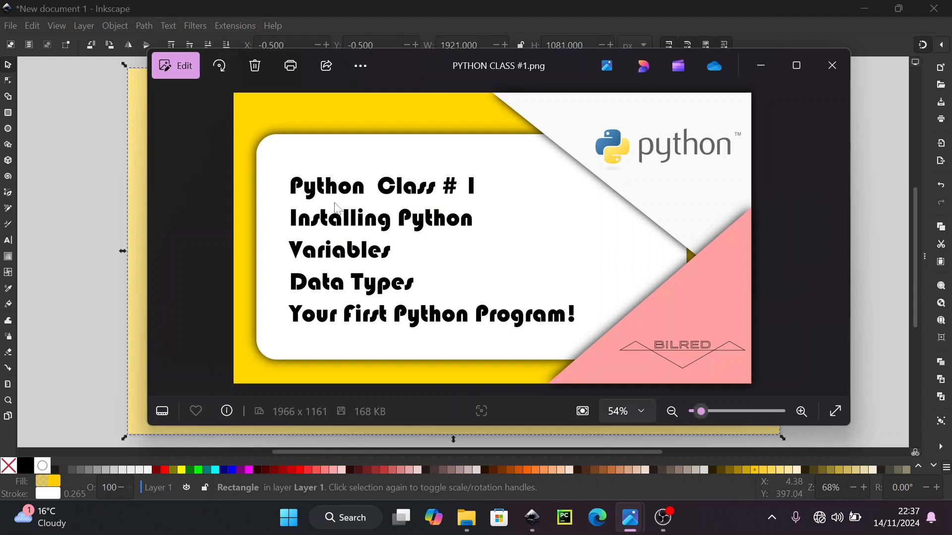
click(94, 234)
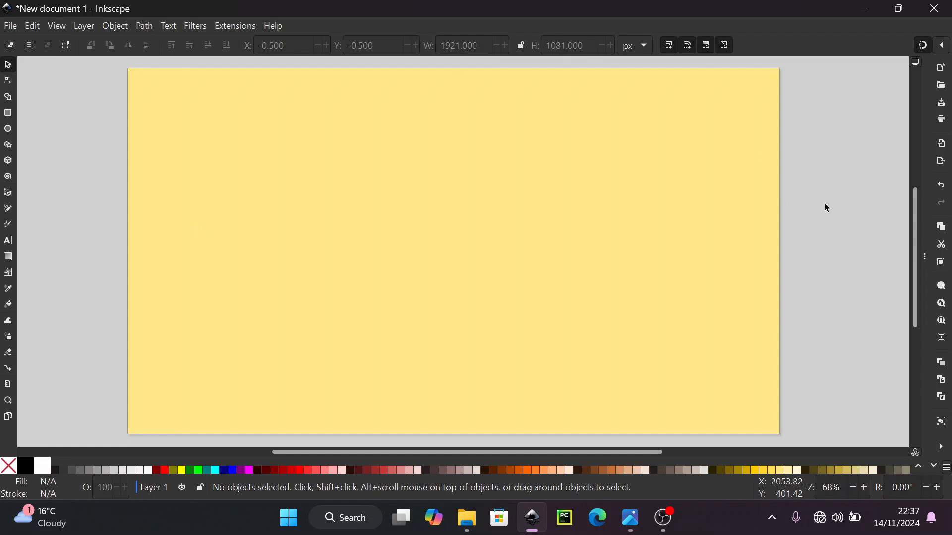
Draw a red-filled rectangle about 1520 × 657 px, centred horizontally on the yellow background.
key(r)
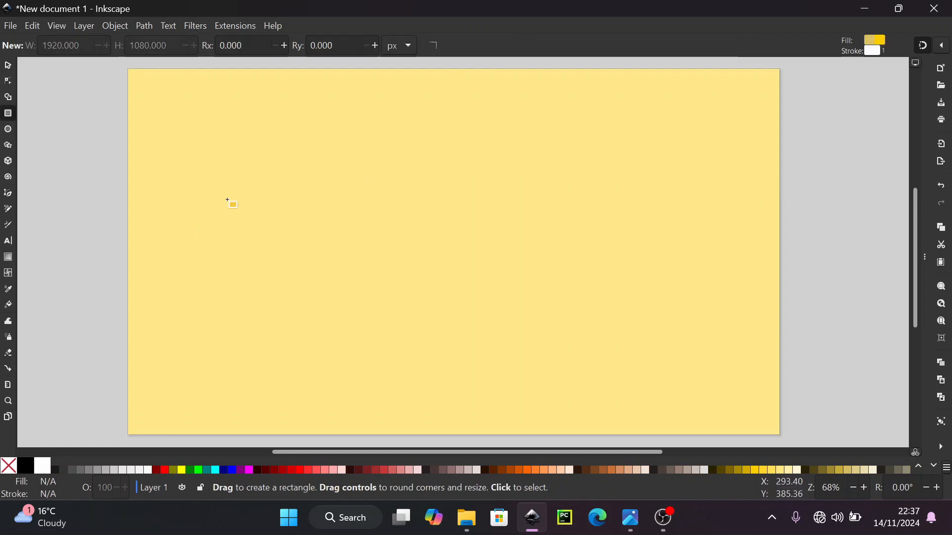
drag(211, 155, 725, 376)
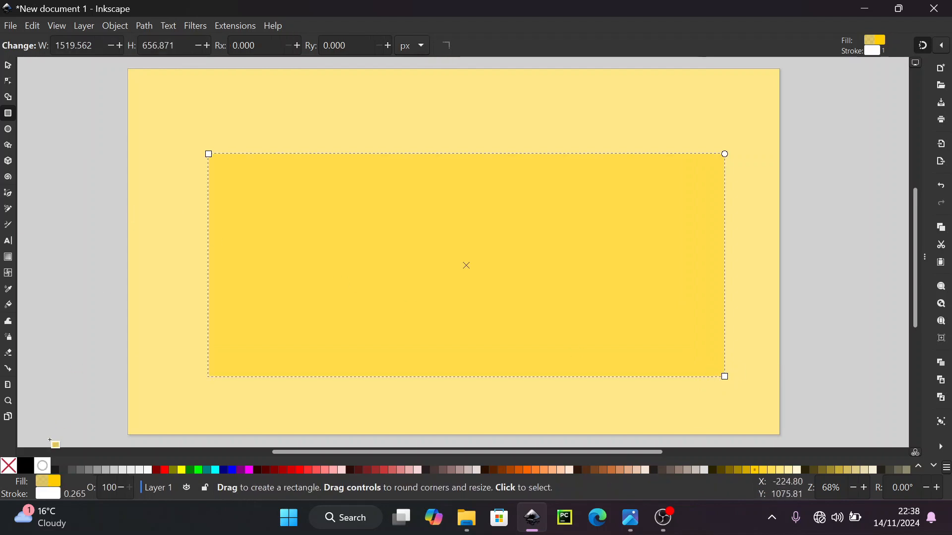
click(297, 472)
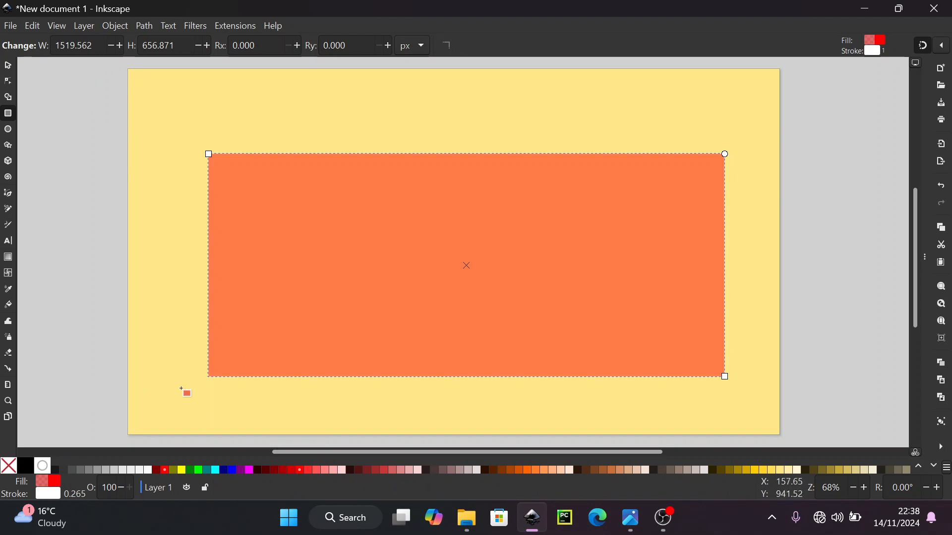
click(7, 68)
drag(296, 234, 290, 219)
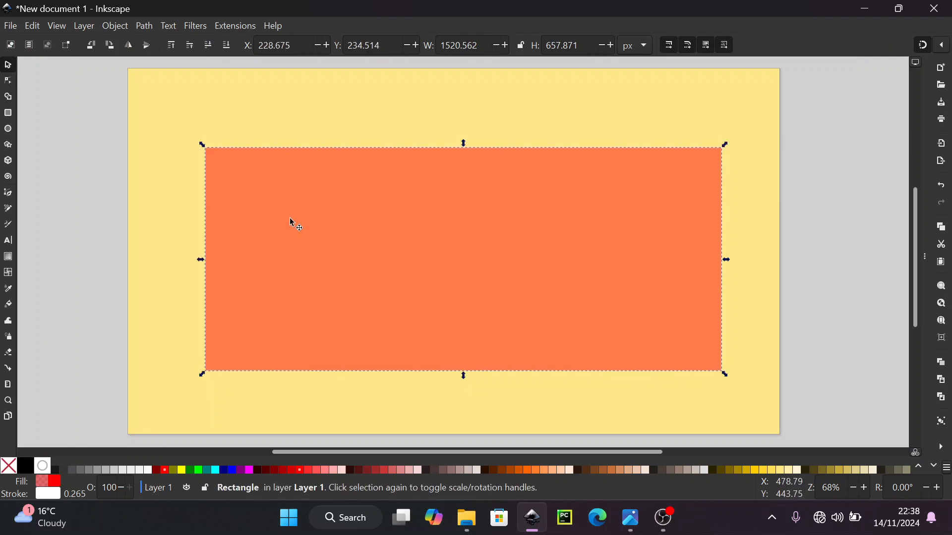
Round the red rectangle's corners to a radius of about 115 px and shift it to about X 221, Y 221 px.
key(r)
key(Escape)
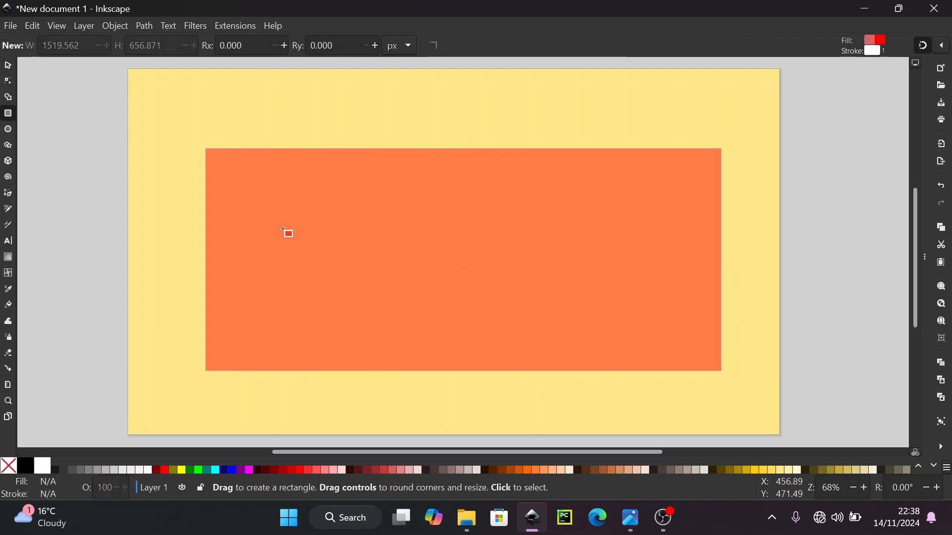
click(272, 221)
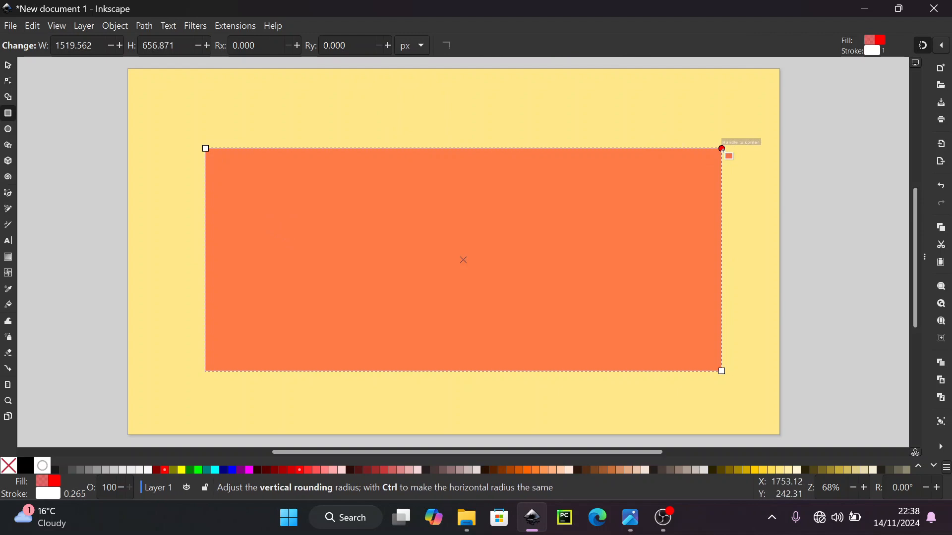
drag(722, 149, 723, 188)
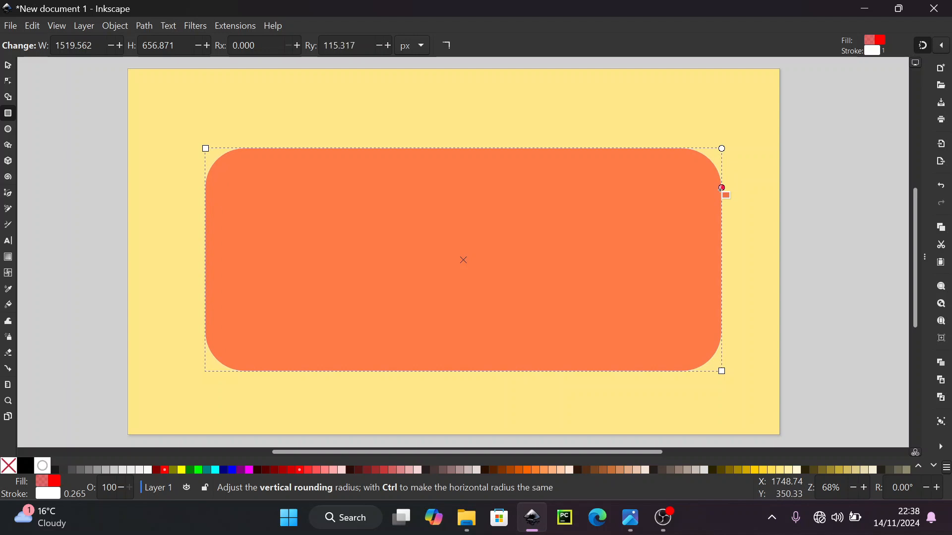
click(9, 63)
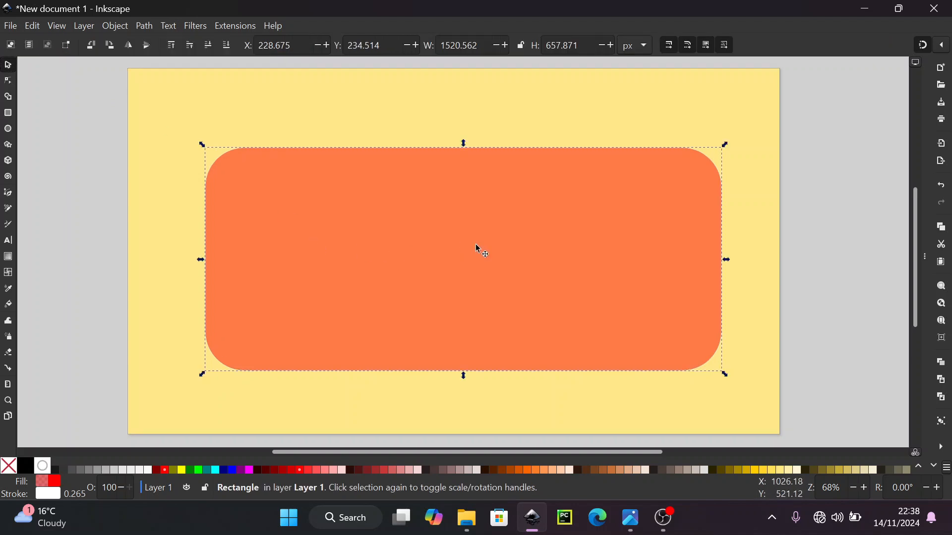
mouse_move(476, 244)
mouse_down()
mouse_move(457, 244)
mouse_move(481, 250)
mouse_move(473, 241)
mouse_up()
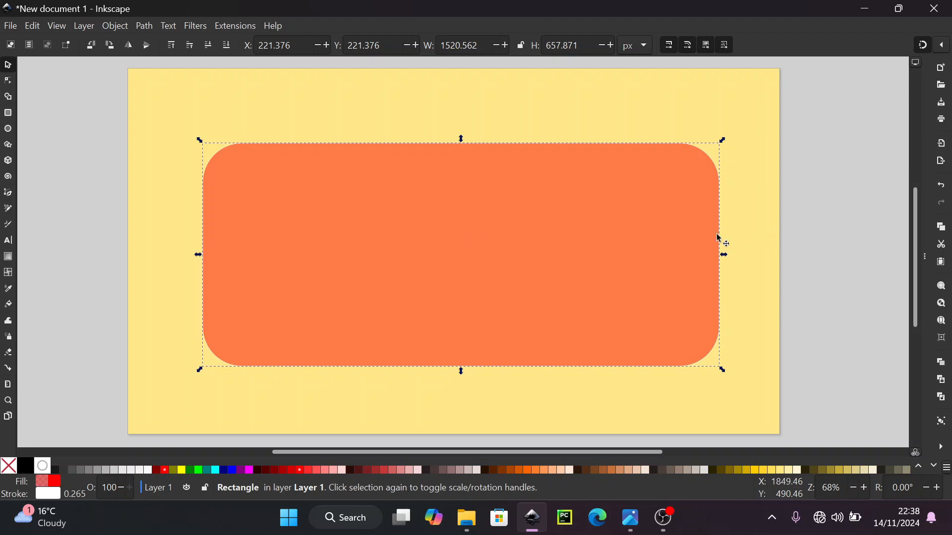
click(808, 219)
click(623, 214)
click(824, 176)
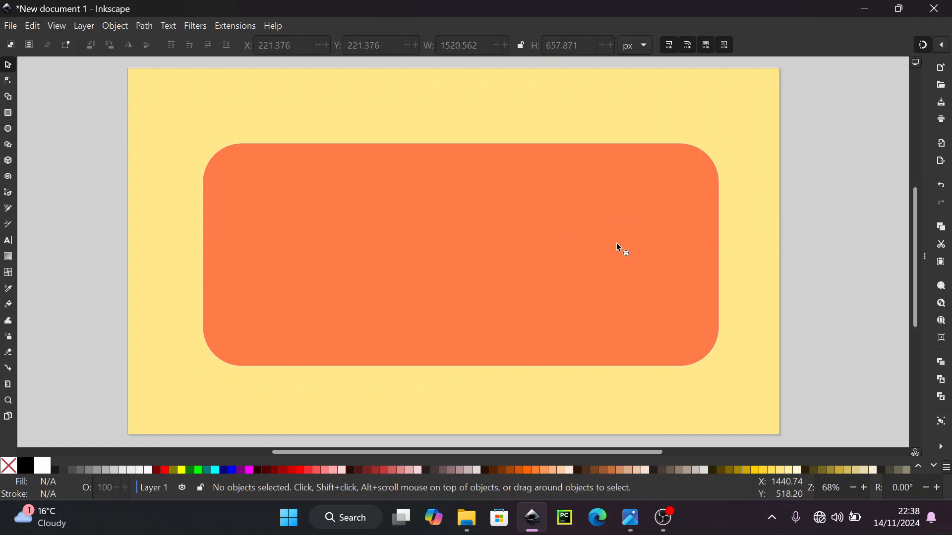
click(598, 199)
click(90, 190)
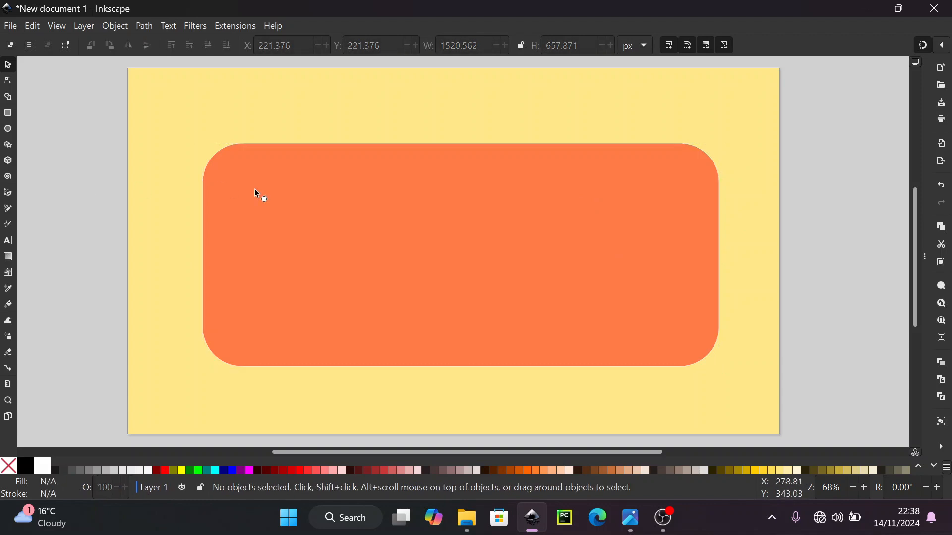
click(256, 193)
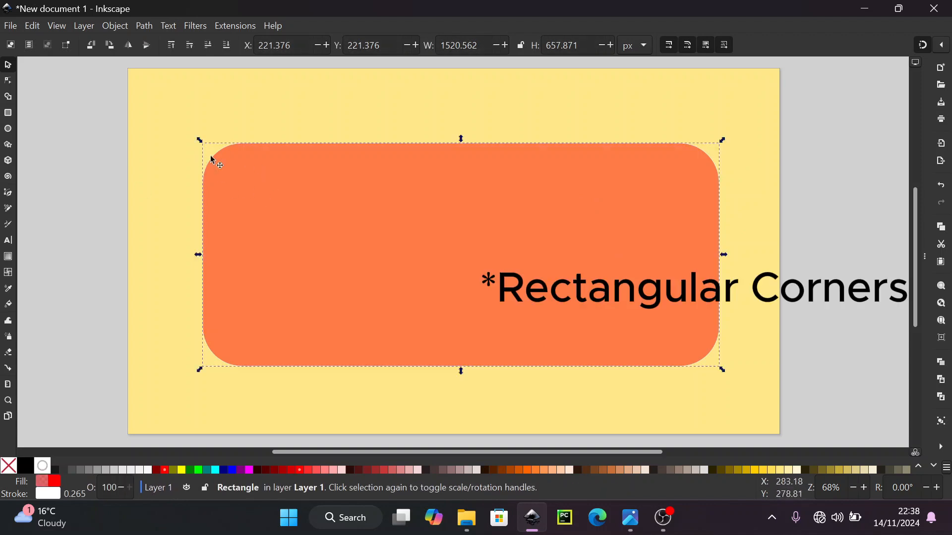
click(255, 195)
click(254, 195)
click(269, 194)
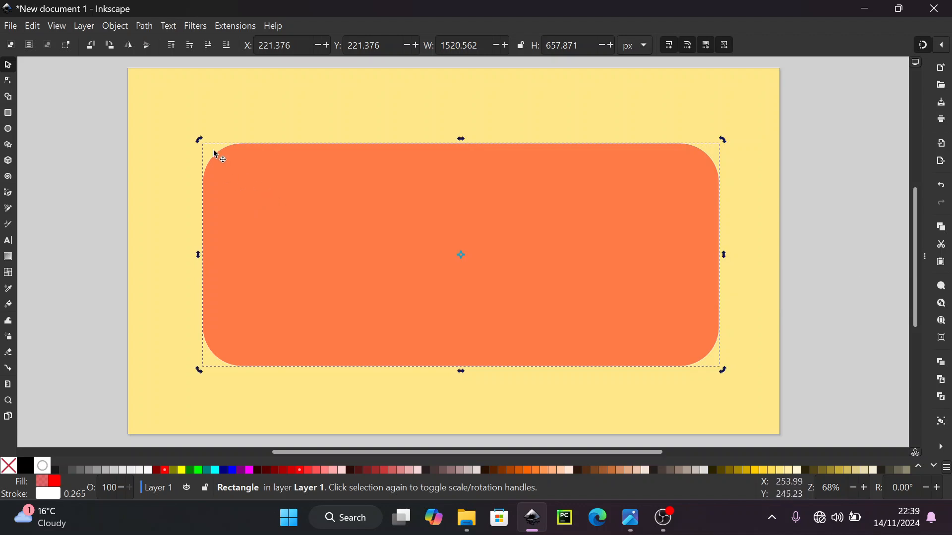
click(236, 202)
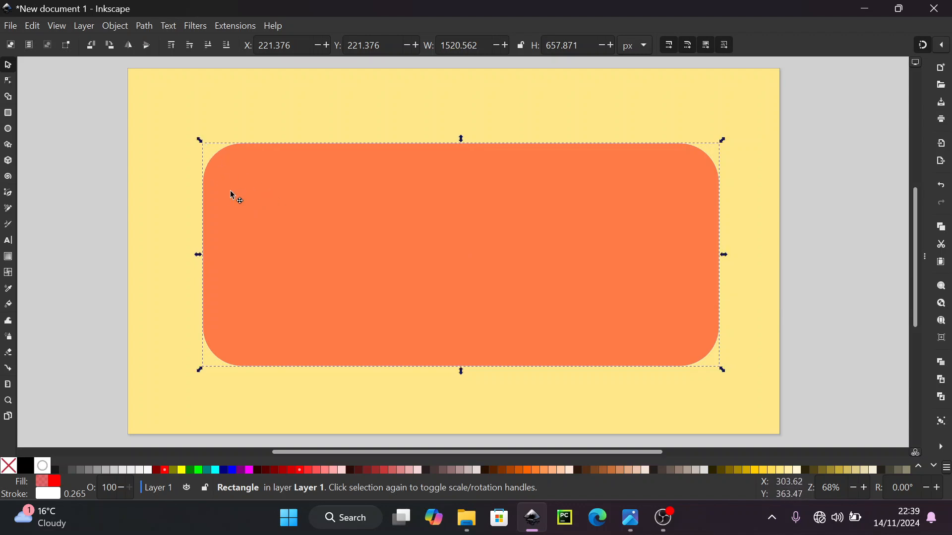
drag(230, 193, 223, 159)
key(ctrl+z)
click(792, 195)
click(675, 203)
click(820, 215)
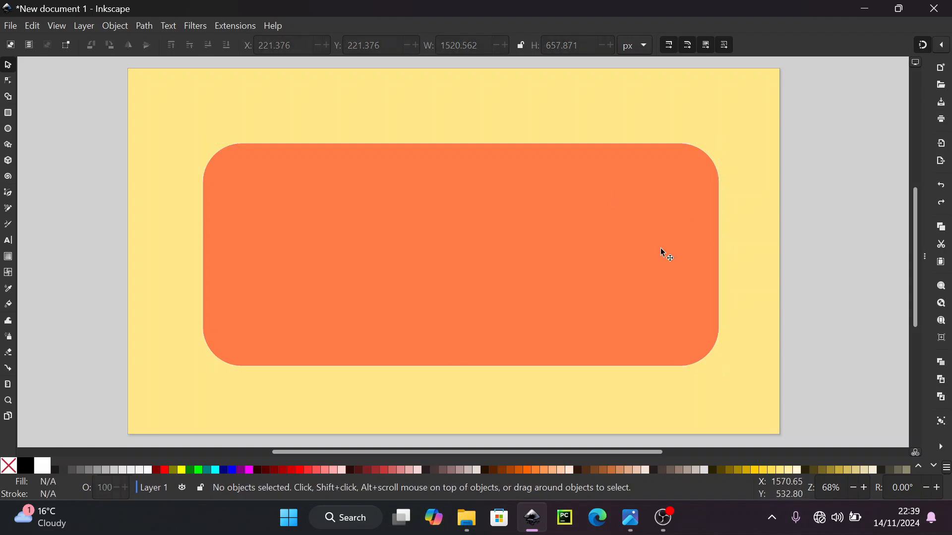
Check how the rounded white panel looks in the reference image PYTHON CLASS #1.png, and return to Inkscape.
mouse_move(630, 518)
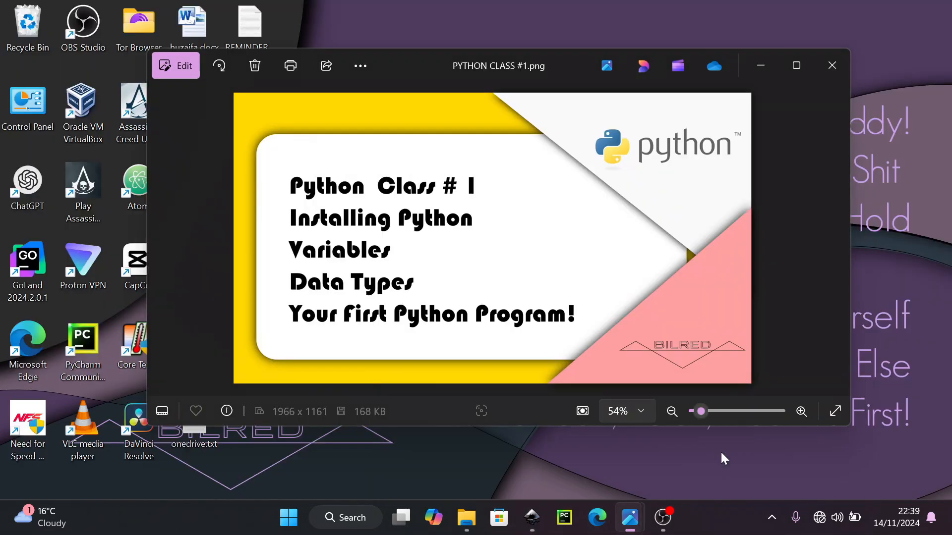
click(720, 450)
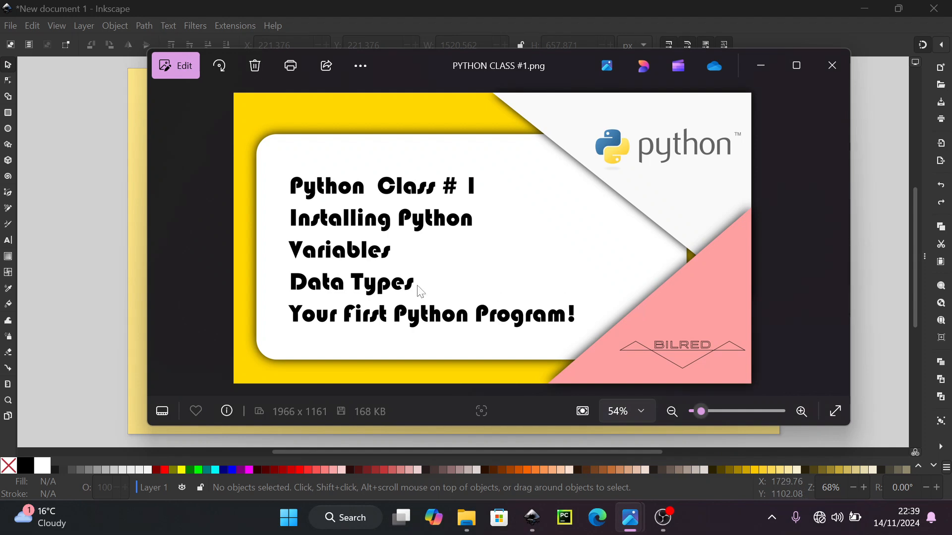
click(64, 257)
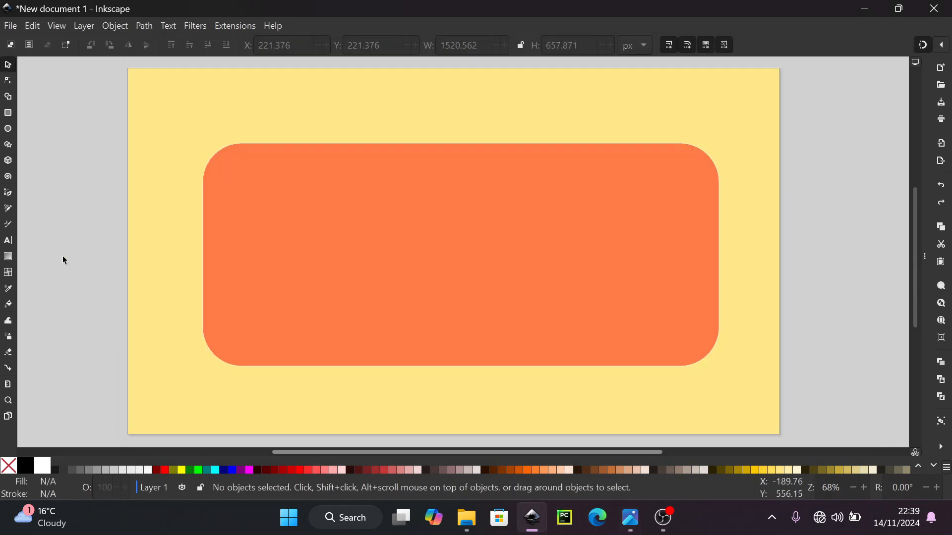
Duplicate the rounded red rectangle and place the copy, filled black, directly behind the original.
click(300, 227)
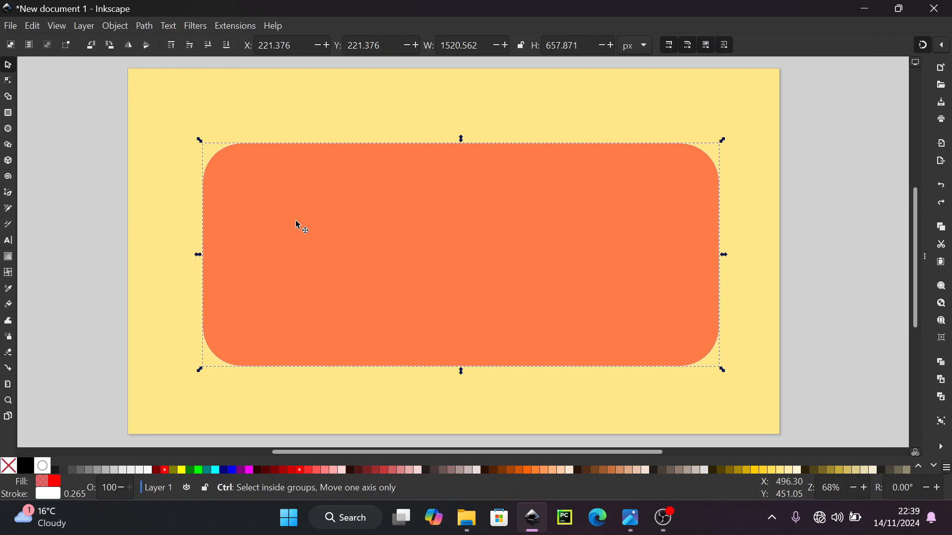
right_click(297, 224)
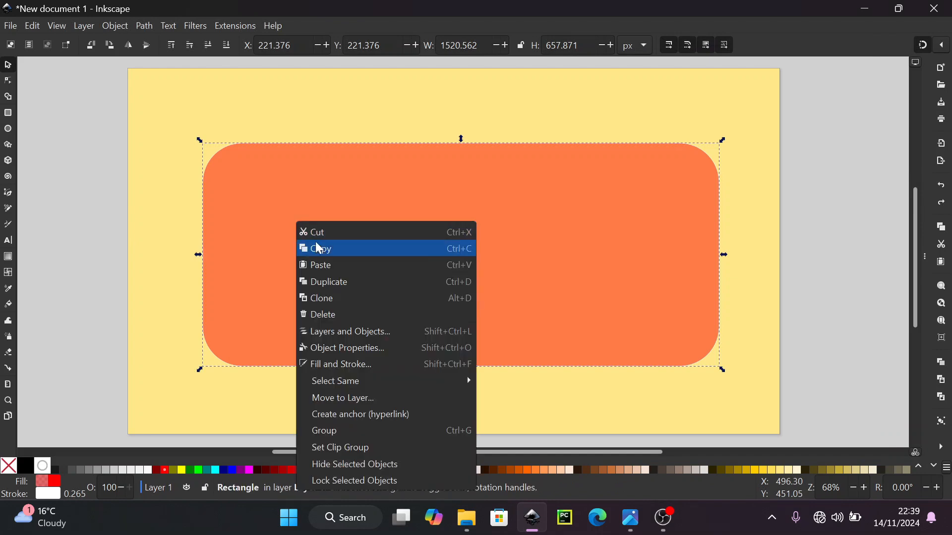
click(327, 282)
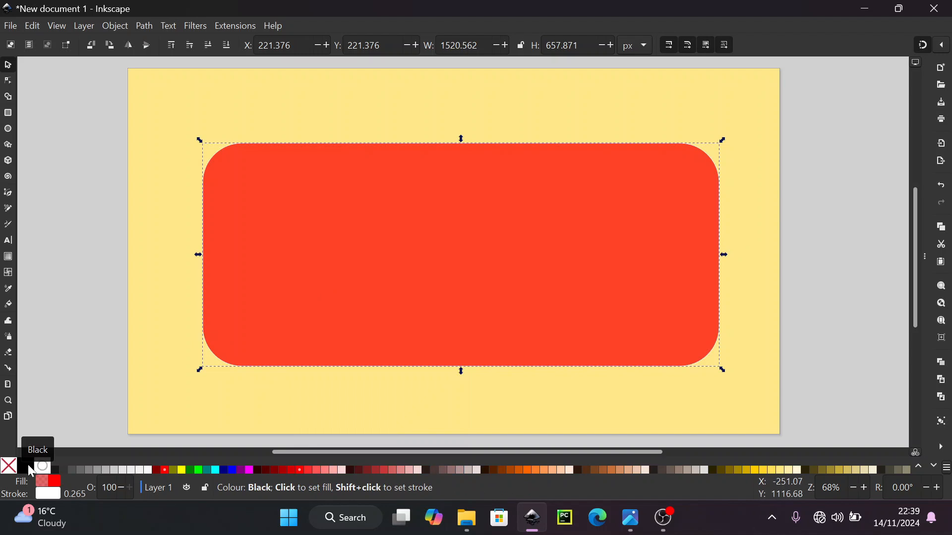
click(28, 465)
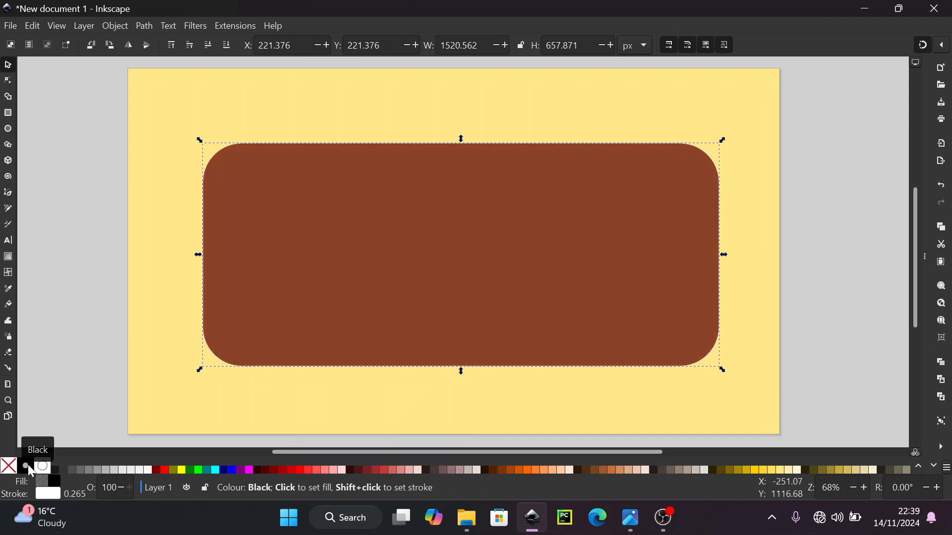
click(207, 49)
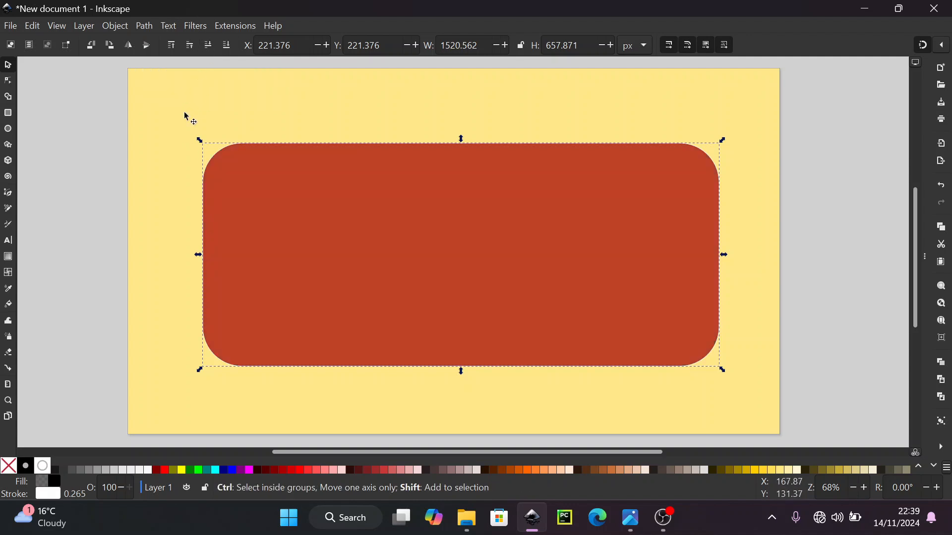
Blur the black duplicate by 10.7% to form a soft shadow around the red rectangle.
key(ctrl+shift+f)
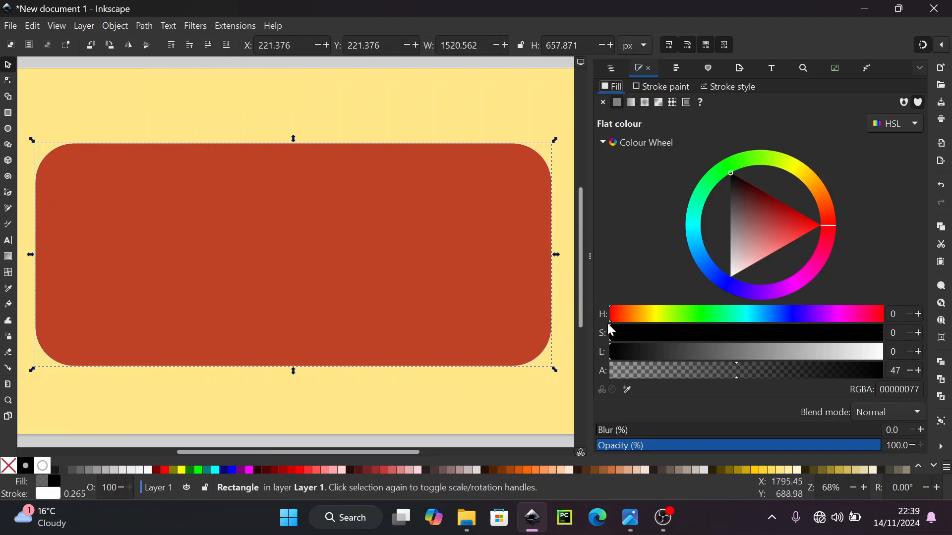
drag(606, 433, 627, 434)
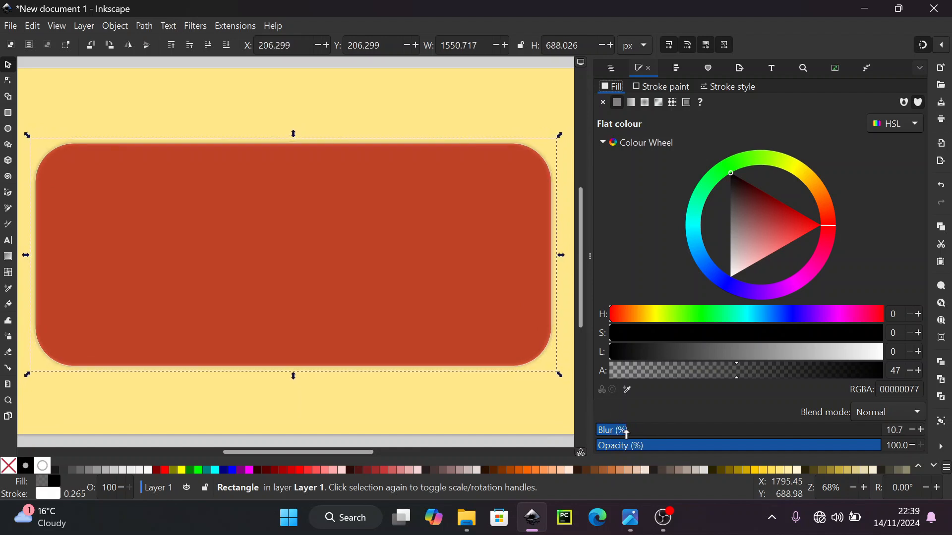
Lower the blurred black rectangle beneath the yellow background, and raise it back above the background in the object stack.
click(614, 68)
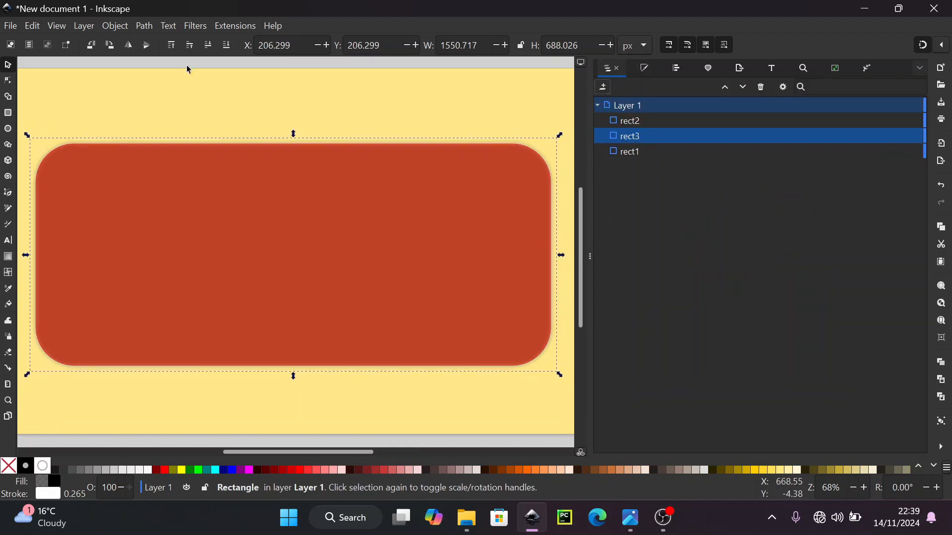
click(210, 44)
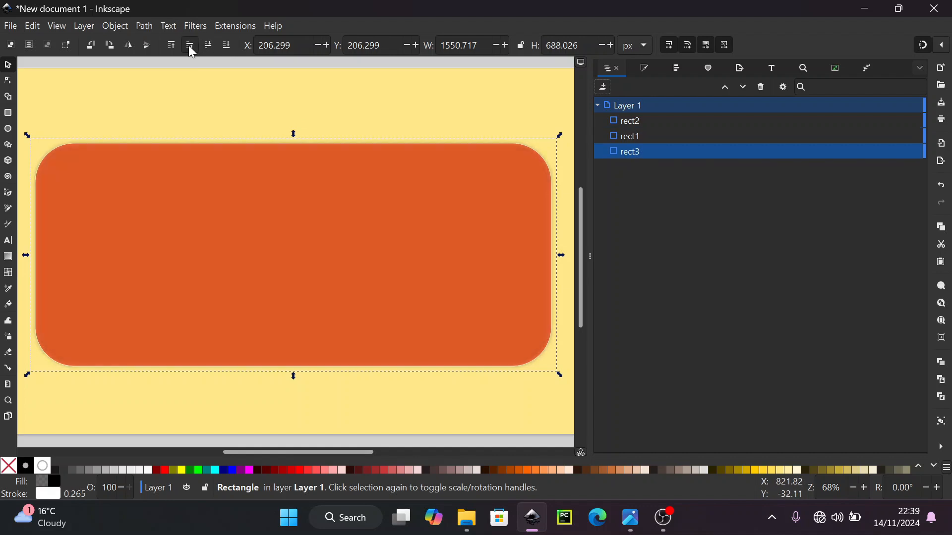
click(190, 45)
Make the red rounded rectangle's fill fully opaque by setting its alpha to 100.
click(283, 225)
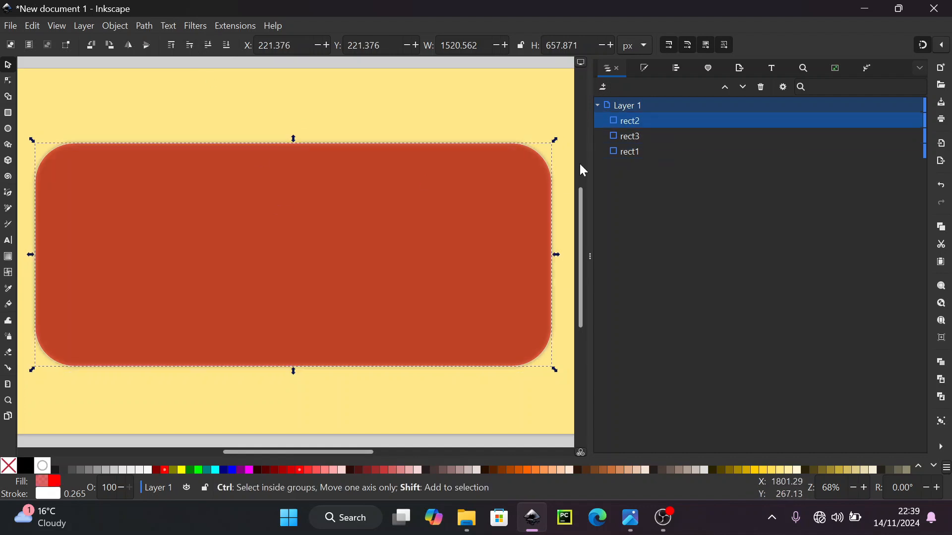
key(ctrl+shift+f)
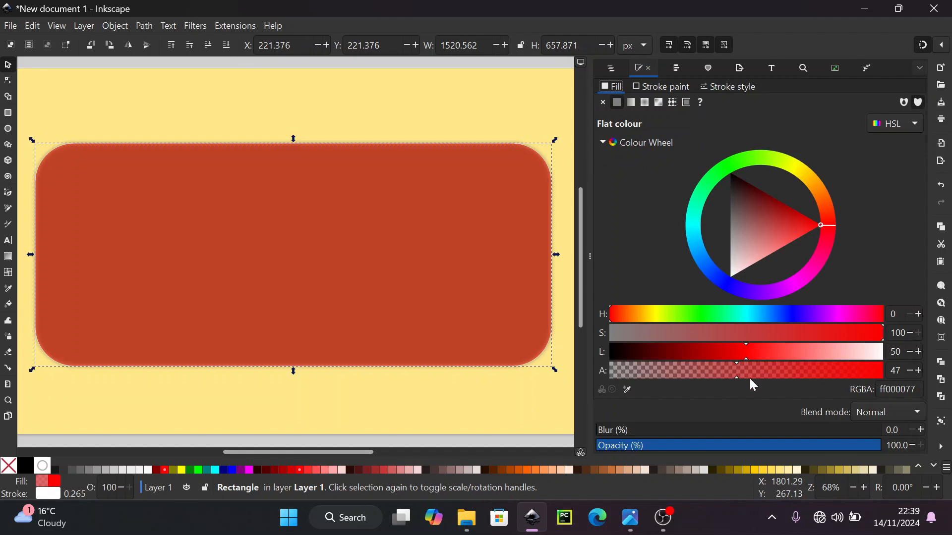
drag(750, 379, 890, 377)
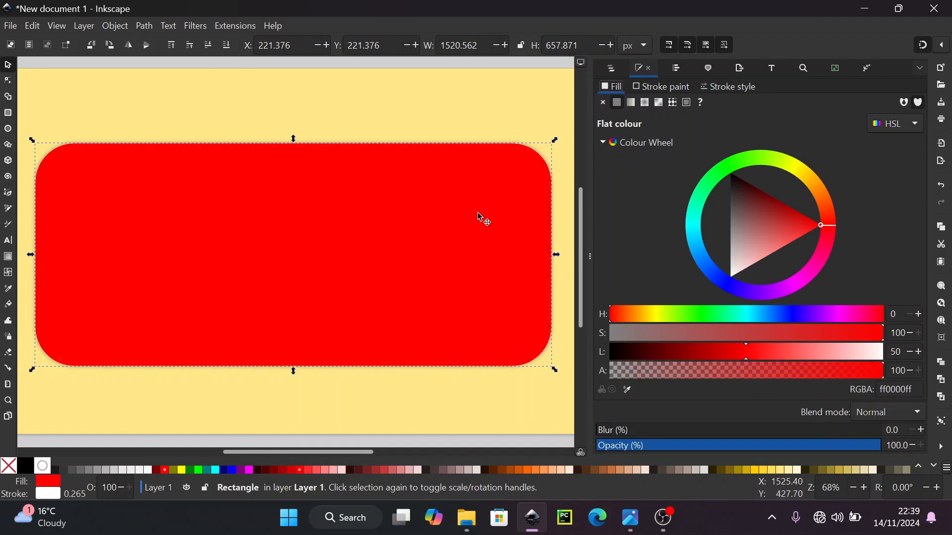
click(740, 373)
drag(740, 373, 888, 378)
Select the blurred shadow behind the red rectangle and set its fill alpha to 100 and its blur to 21.7%.
drag(464, 233, 471, 310)
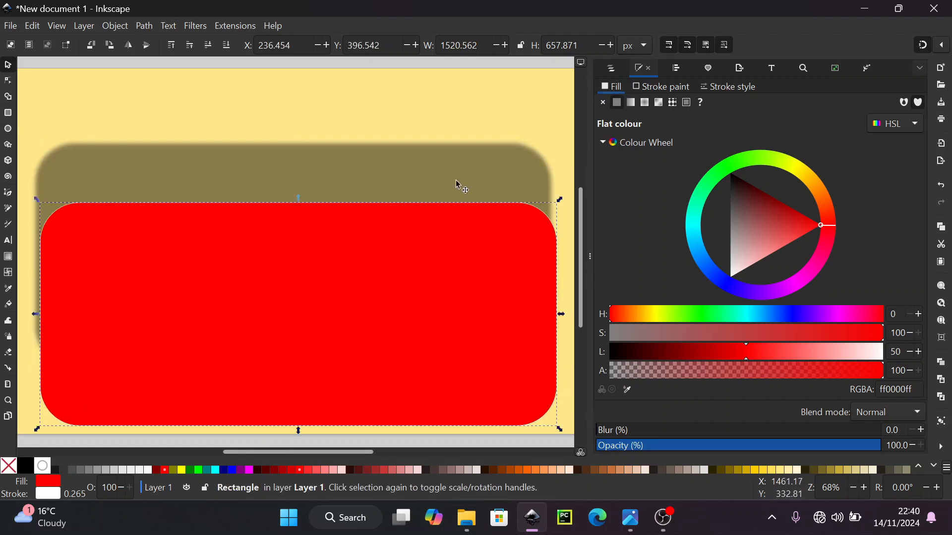
click(456, 185)
key(ctrl+z)
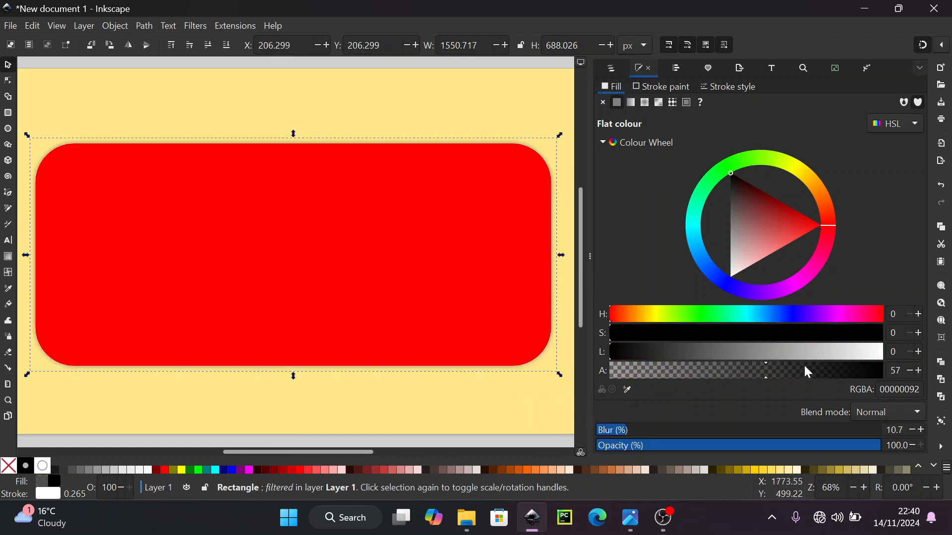
drag(809, 373, 912, 390)
drag(624, 439, 658, 432)
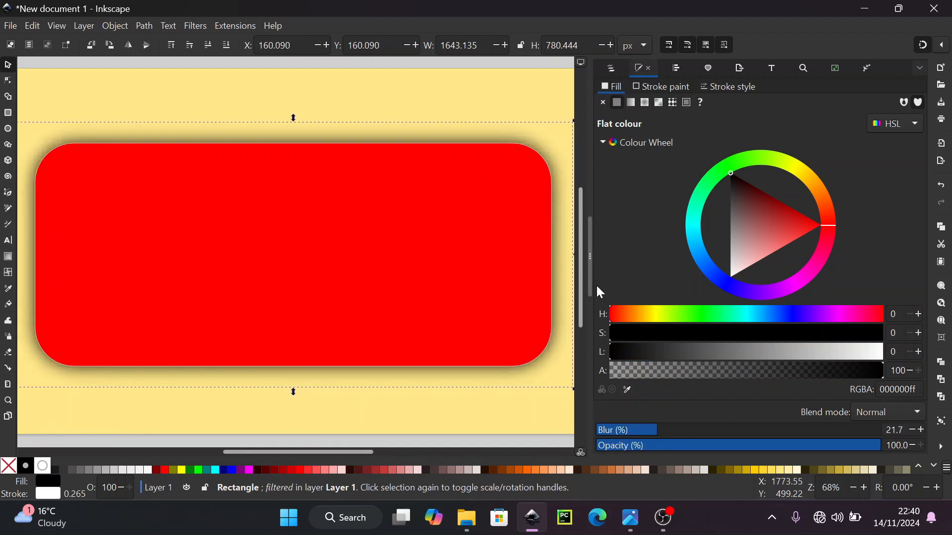
Collapse the docked dialogs to widen the canvas, and deselect the shadow.
scroll(496, 369, left, 1)
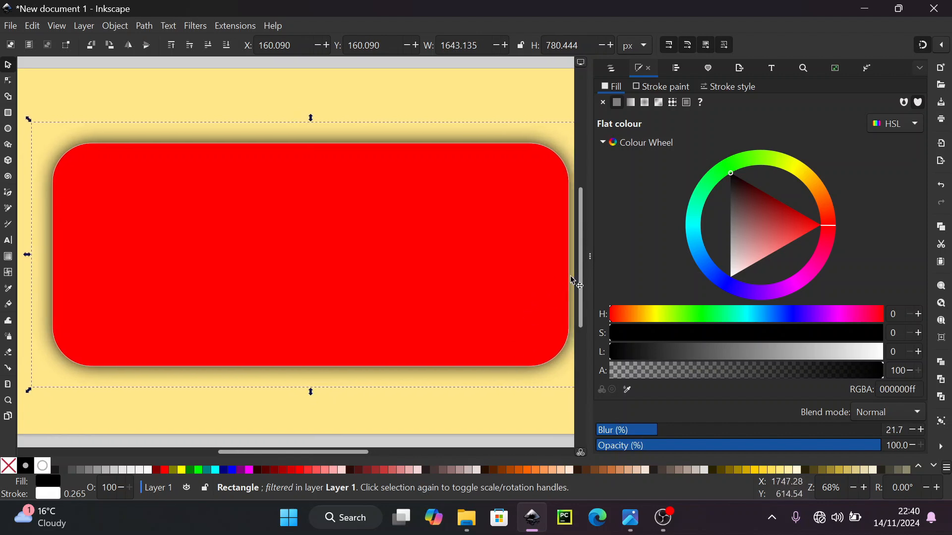
drag(590, 268, 604, 268)
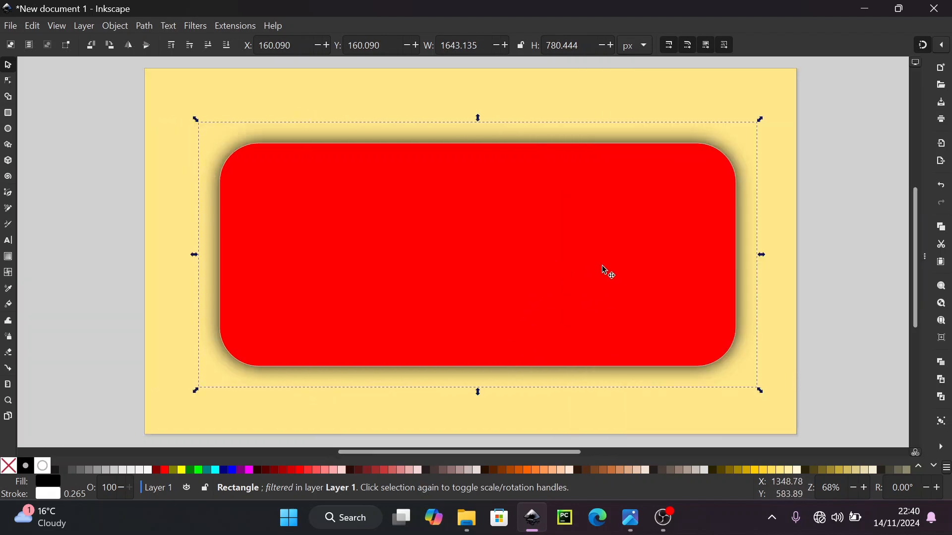
click(854, 231)
scroll(754, 219, right, 3)
scroll(754, 219, left, 3)
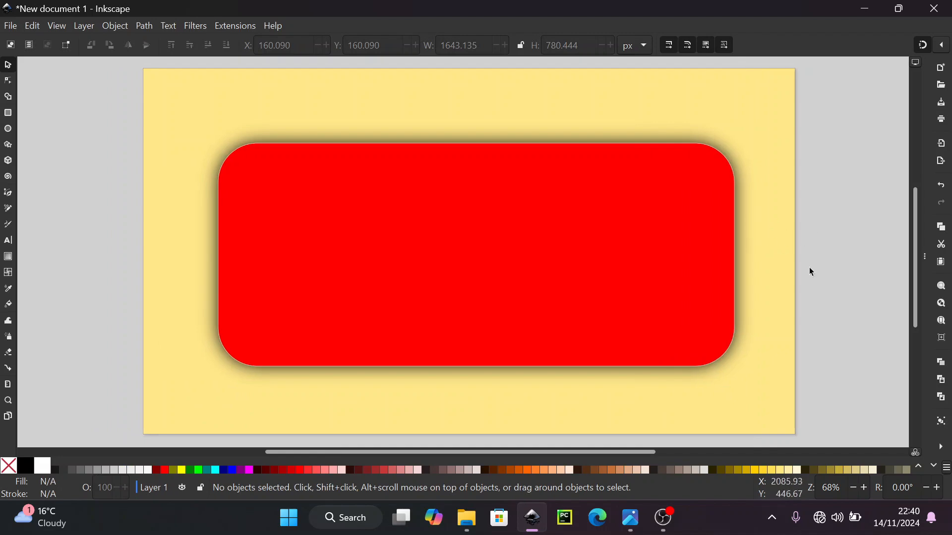
Check the corner shapes in the reference image PYTHON CLASS #1.png, and return to Inkscape.
mouse_move(631, 518)
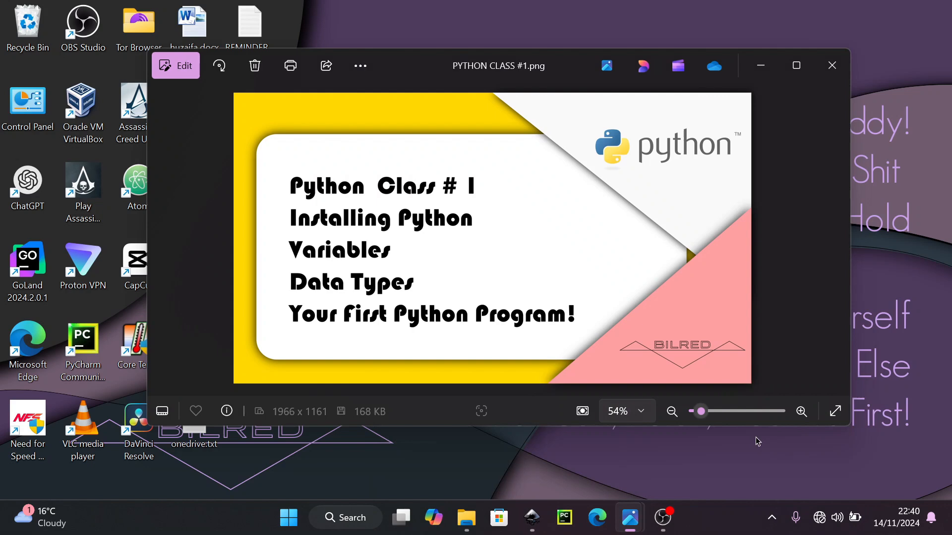
click(756, 439)
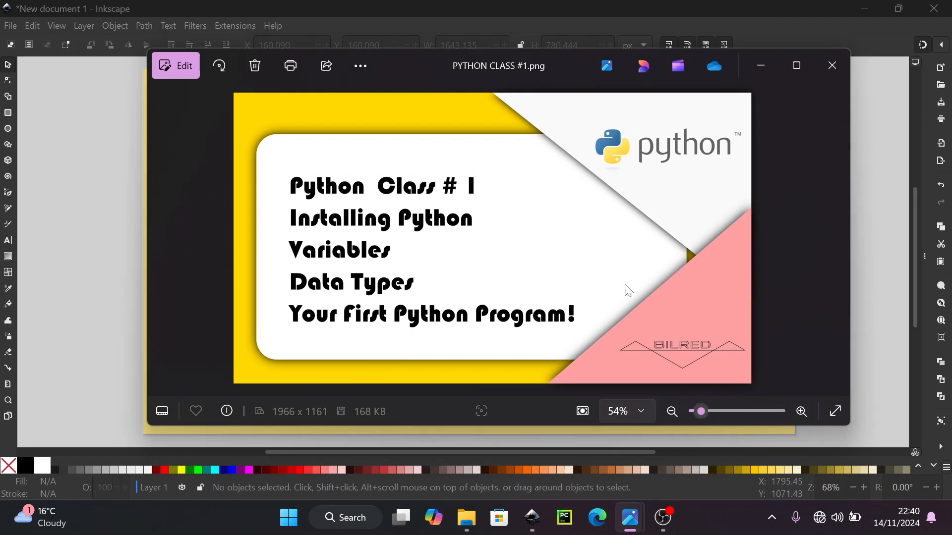
mouse_move(534, 506)
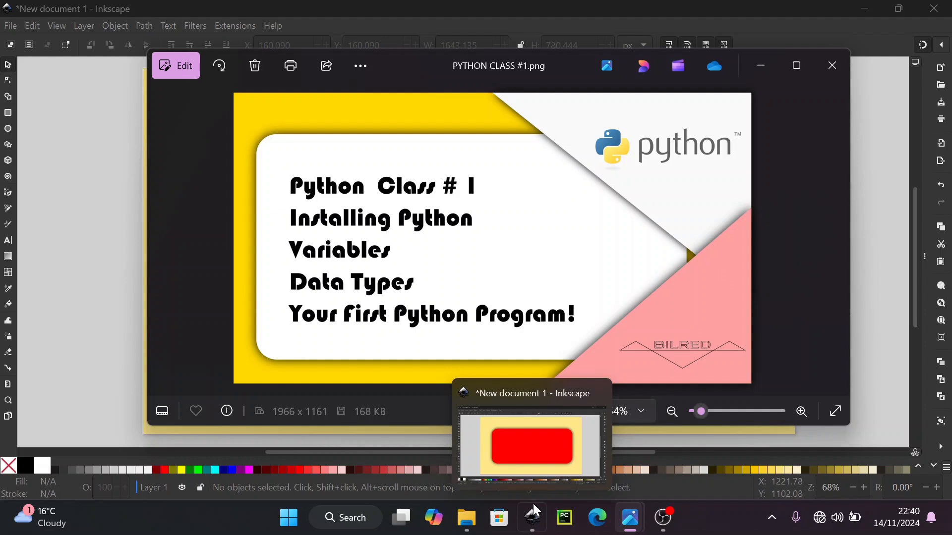
click(549, 438)
Draw a closed triangle with the Pen tool over the page's upper-right corner, about 712 px wide and 486 px high.
scroll(865, 218, up, 4)
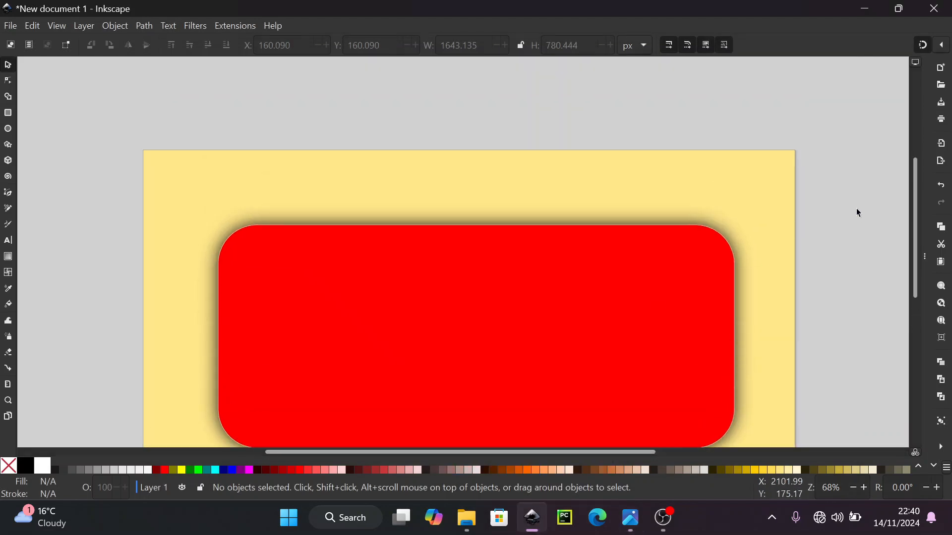
scroll(855, 208, down, 5)
scroll(432, 148, up, 3)
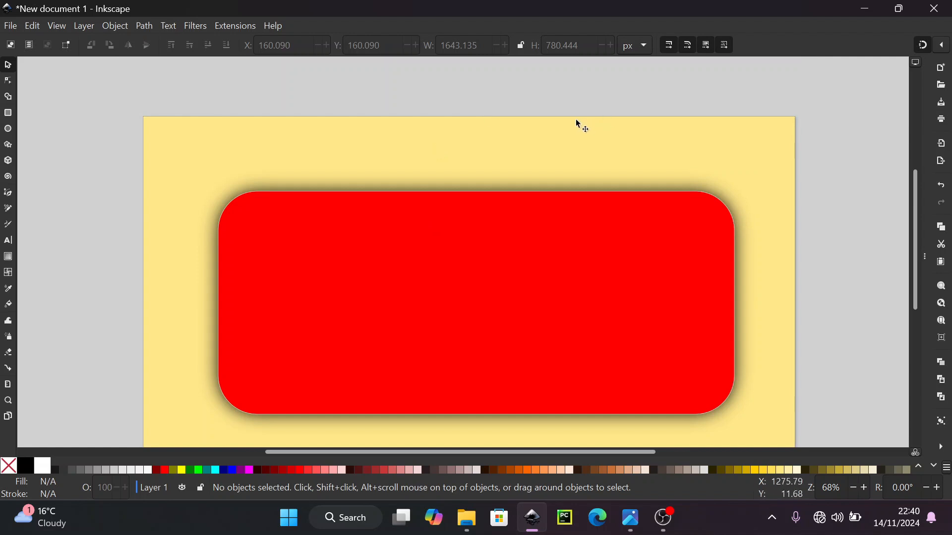
key(b)
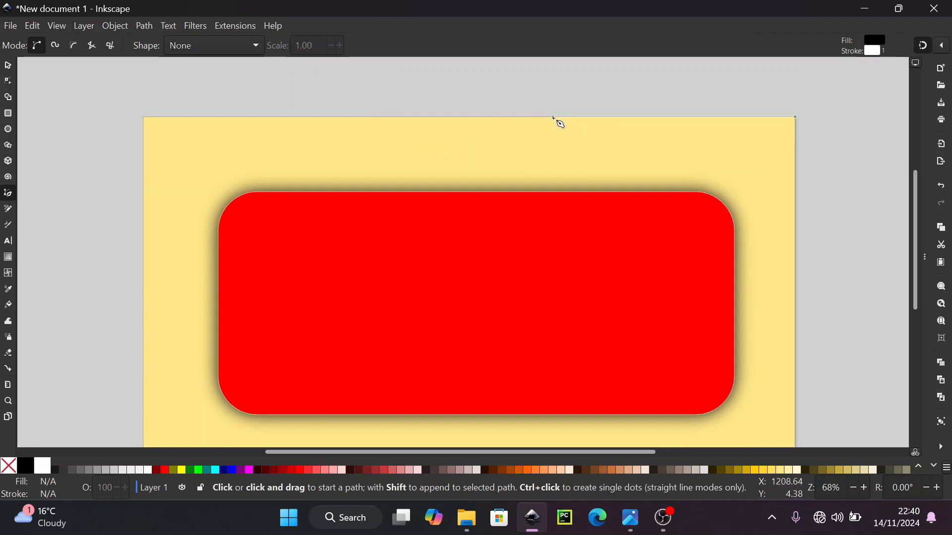
click(554, 117)
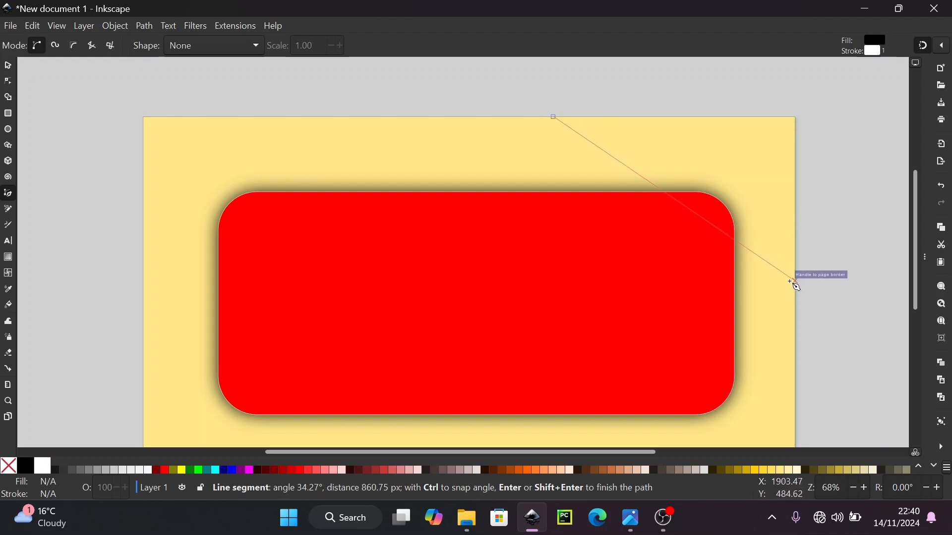
click(794, 282)
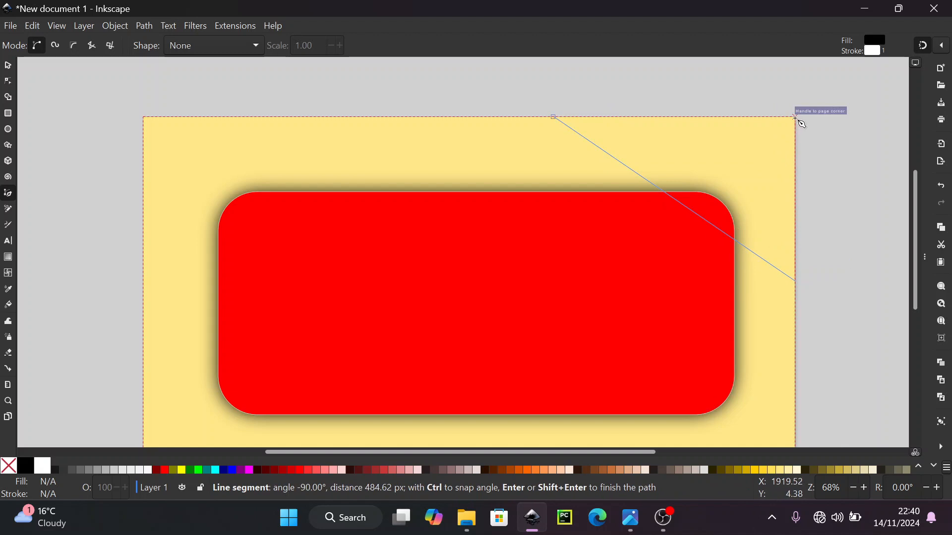
click(795, 117)
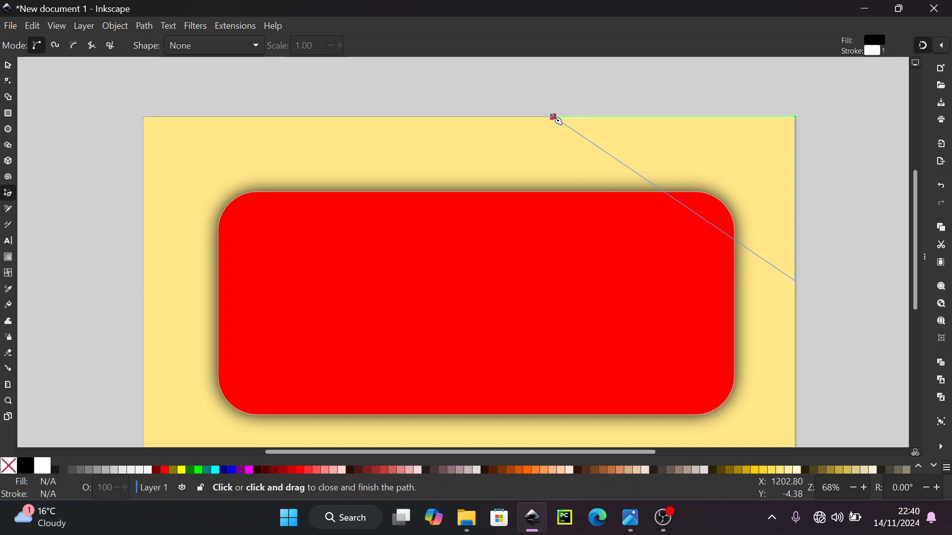
click(554, 118)
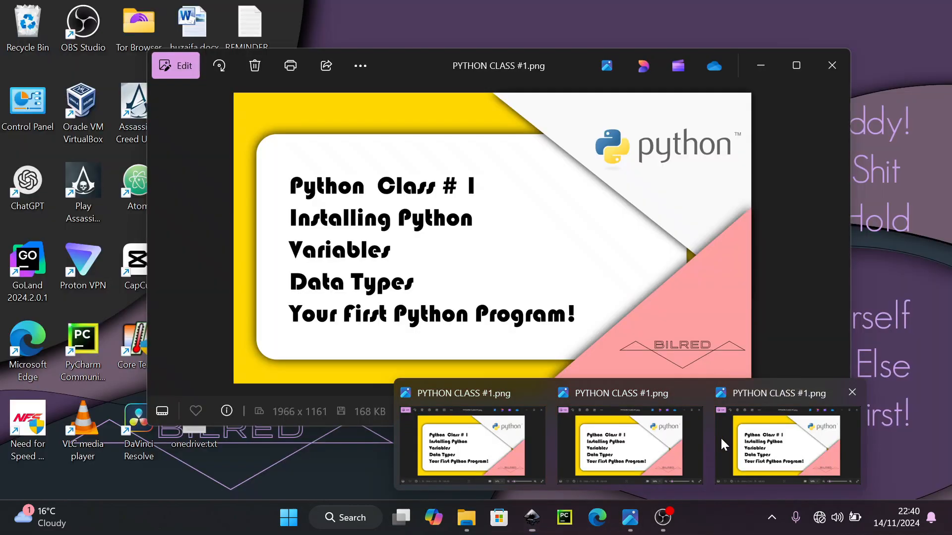
Compare the new triangle with the white corner shape in PYTHON CLASS #1.png, and return to Inkscape.
click(776, 431)
mouse_move(469, 530)
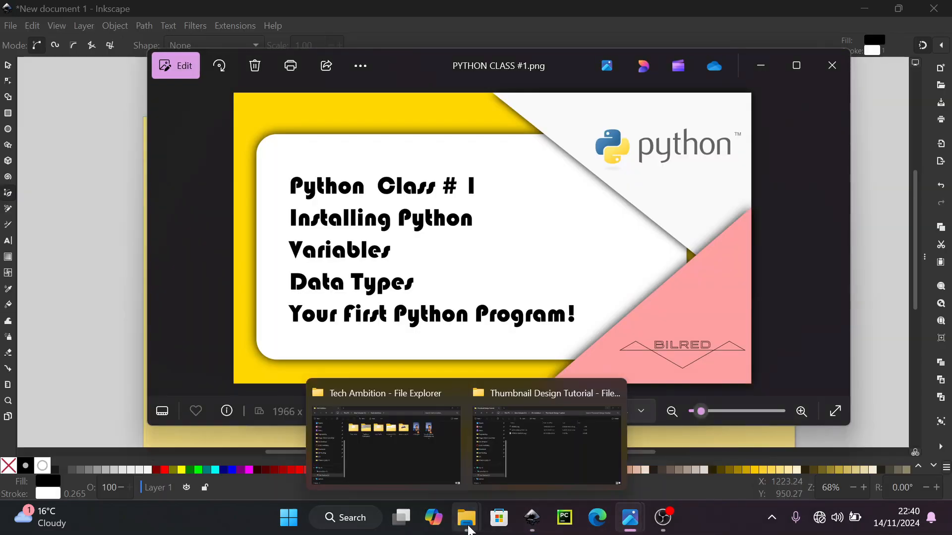
mouse_move(505, 467)
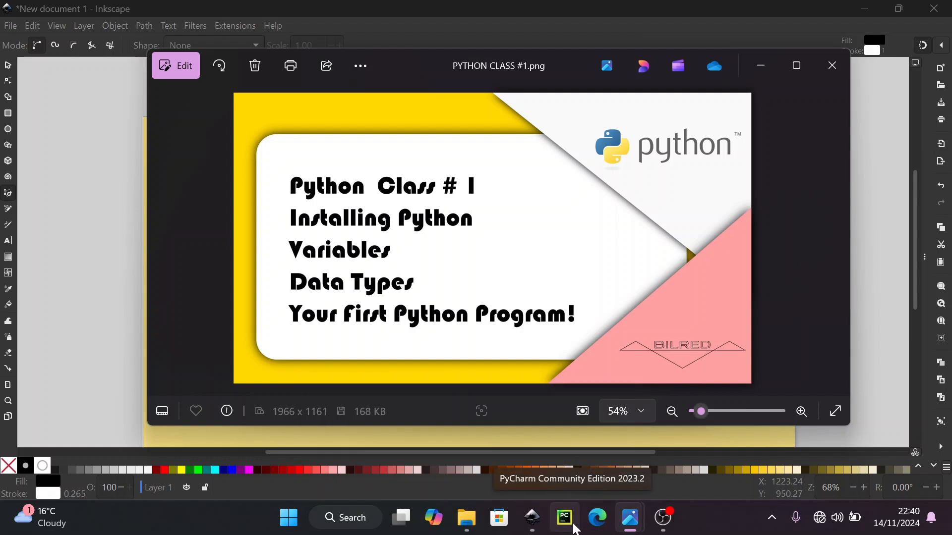
click(567, 425)
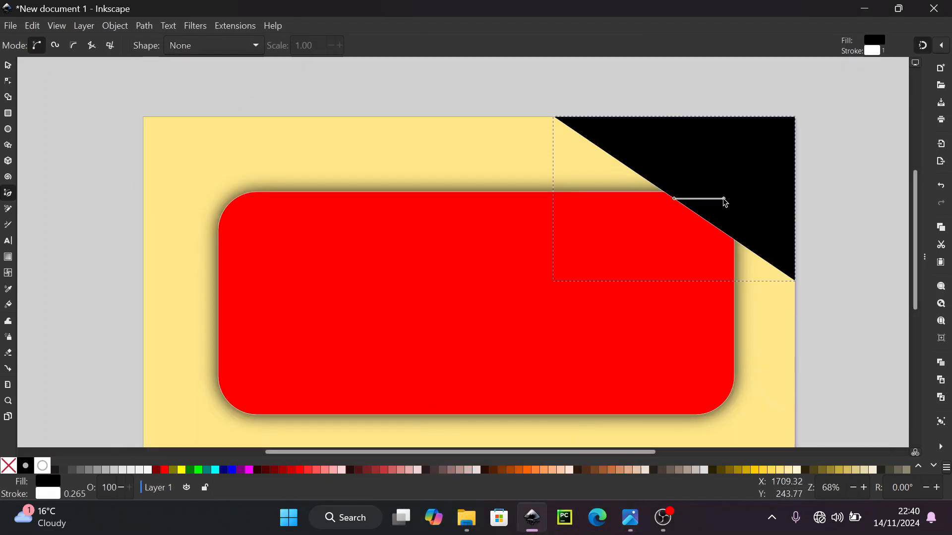
Stretch the black corner triangle to about 879 px wide and 551 px high, keeping it aligned to the page corner.
key(s)
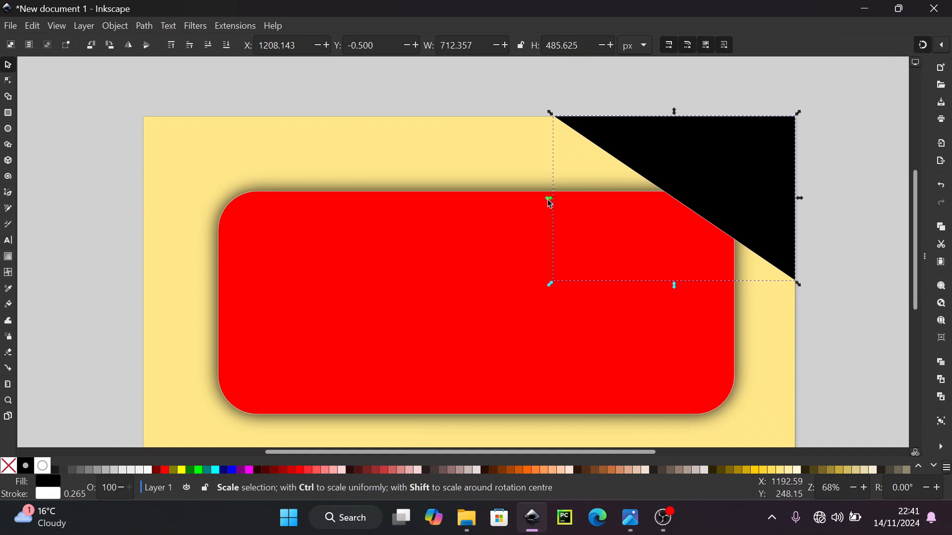
drag(549, 199, 494, 200)
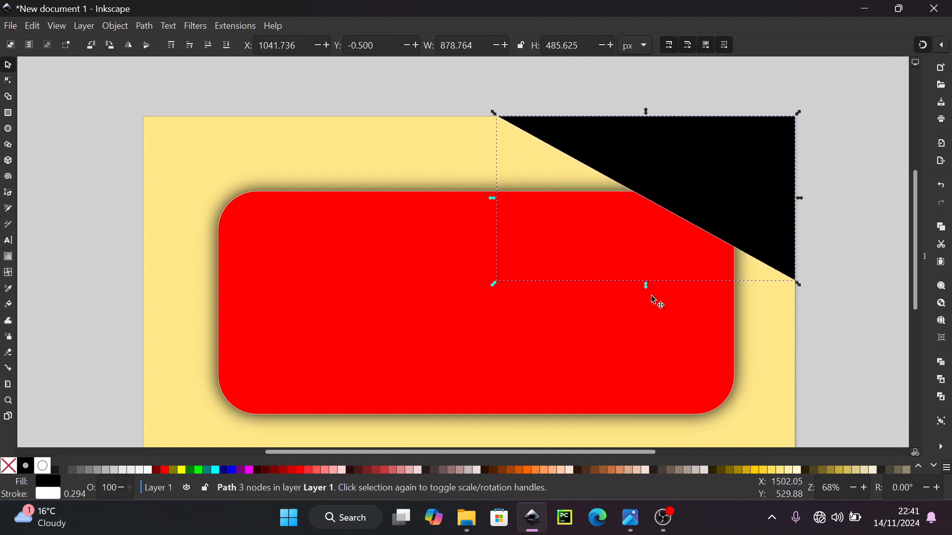
drag(647, 292, 644, 307)
key(ctrl+z)
click(714, 168)
drag(646, 286, 646, 307)
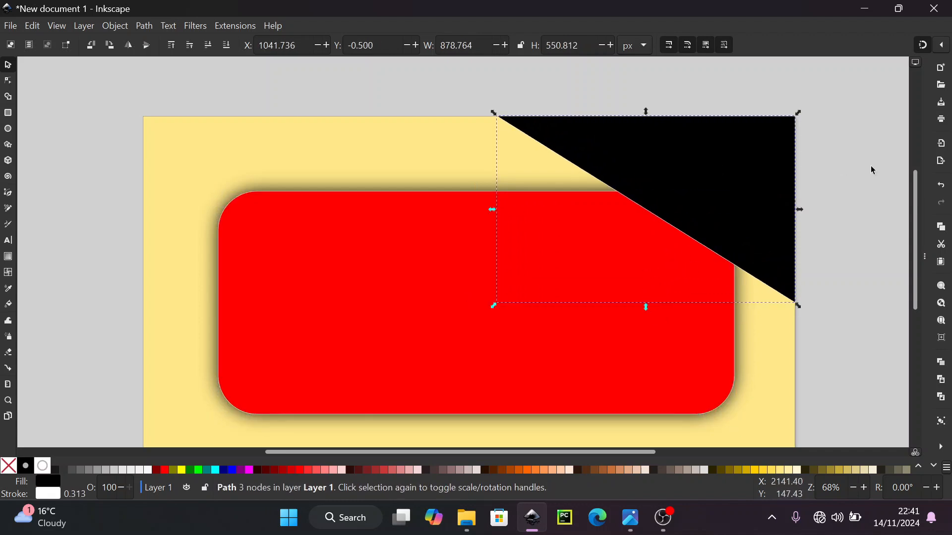
Check the enlarged triangle's proportions against the reference image PYTHON CLASS #1.png, then return to Inkscape and clear the selection.
scroll(840, 180, down, 3)
scroll(839, 180, up, 2)
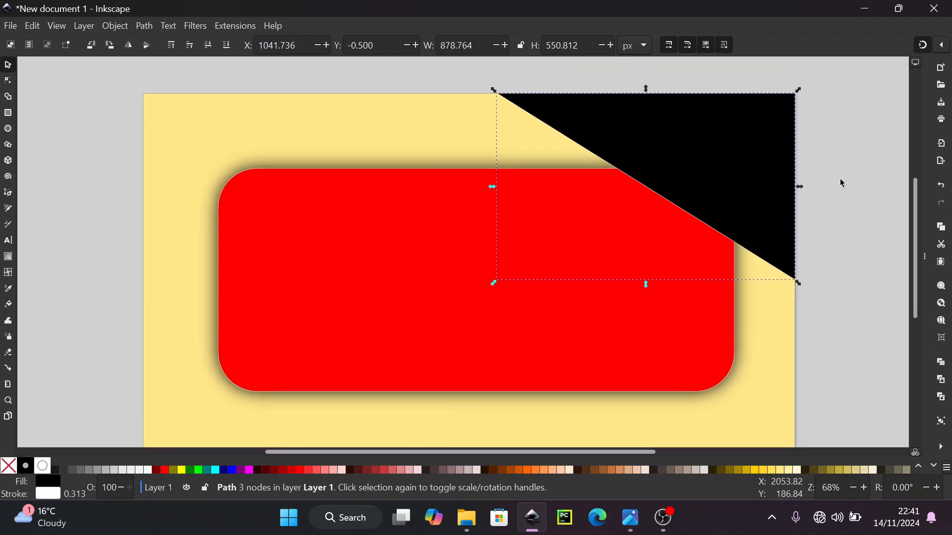
scroll(840, 178, down, 2)
mouse_move(630, 519)
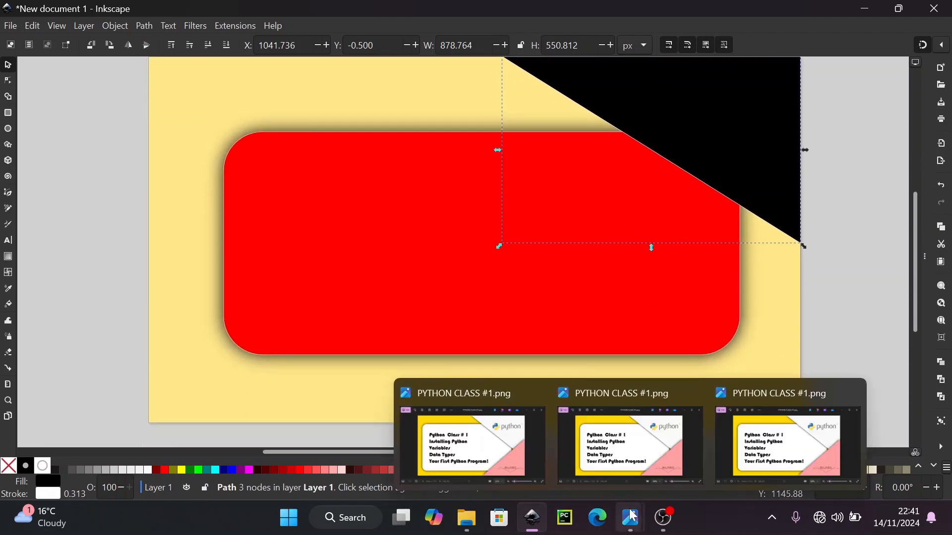
click(753, 402)
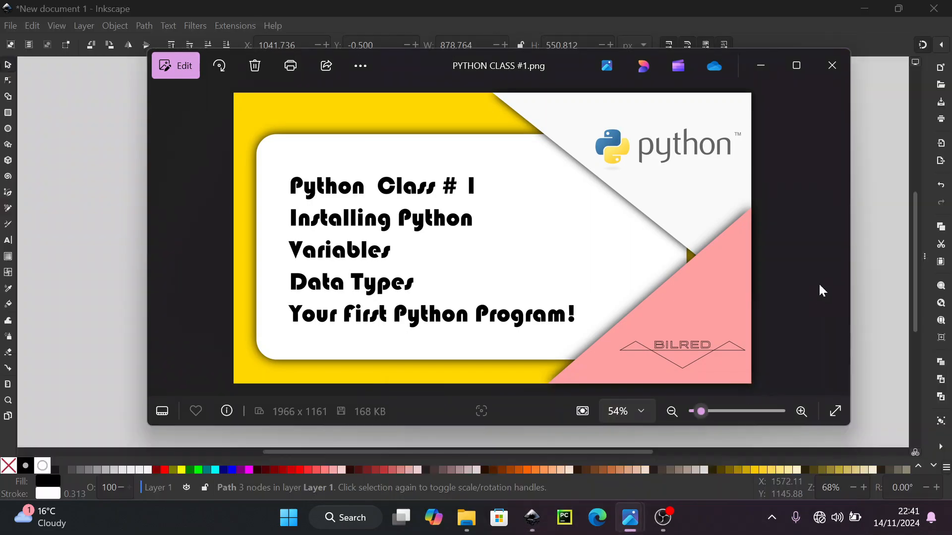
click(884, 217)
click(876, 216)
scroll(875, 216, down, 1)
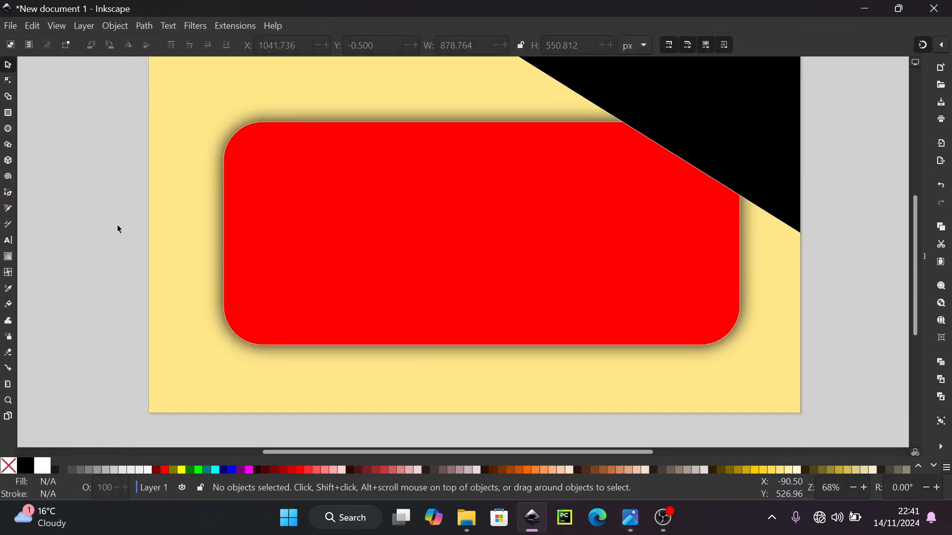
scroll(117, 227, up, 2)
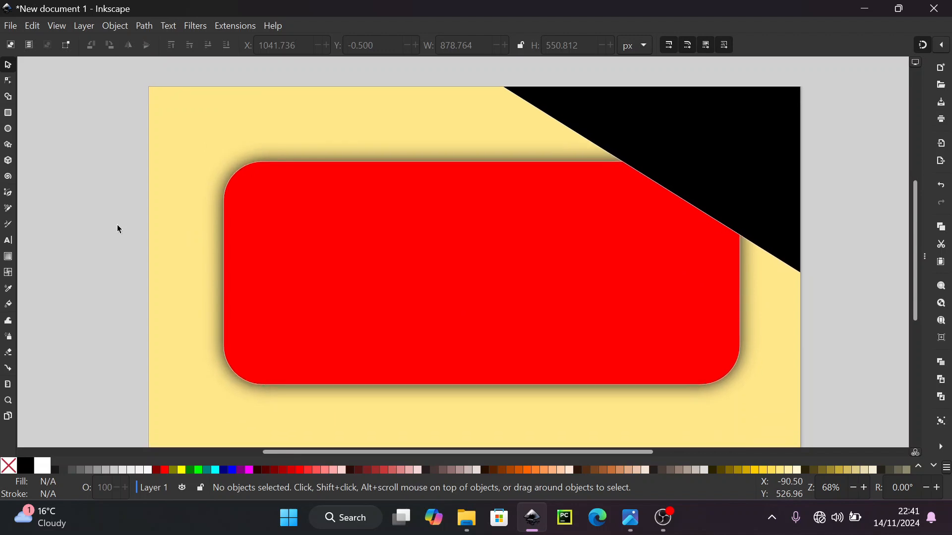
scroll(118, 227, down, 1)
scroll(117, 225, down, 2)
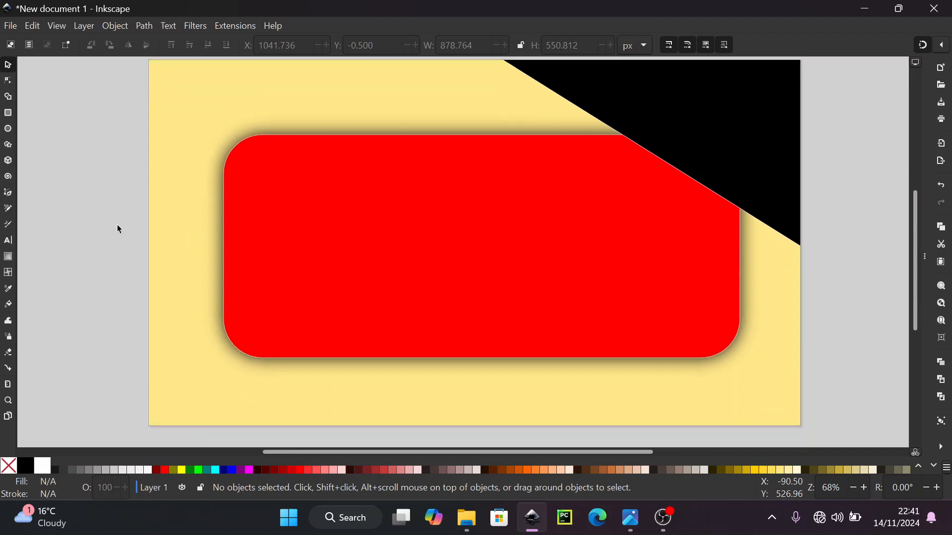
scroll(855, 171, up, 2)
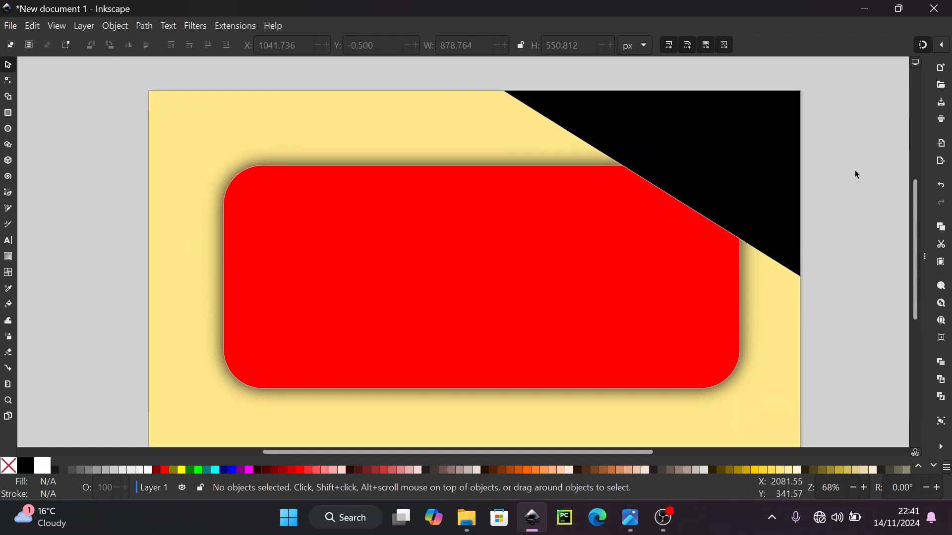
scroll(855, 171, down, 1)
Remove the stroke from the black corner triangle and from the red rounded rectangle.
click(770, 148)
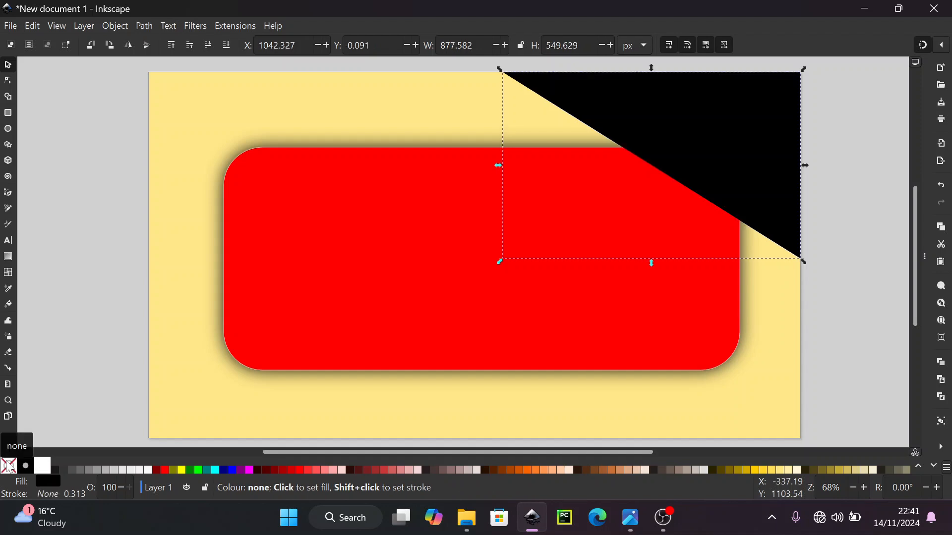
click(275, 322)
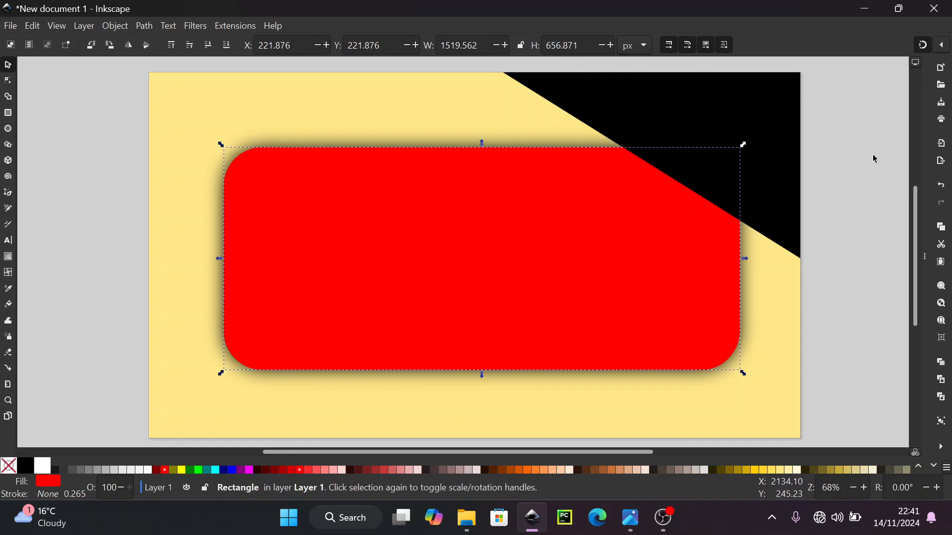
click(873, 154)
Duplicate the black corner triangle, move the copy down into the lower page corner, and flip it vertically.
click(759, 148)
right_click(758, 146)
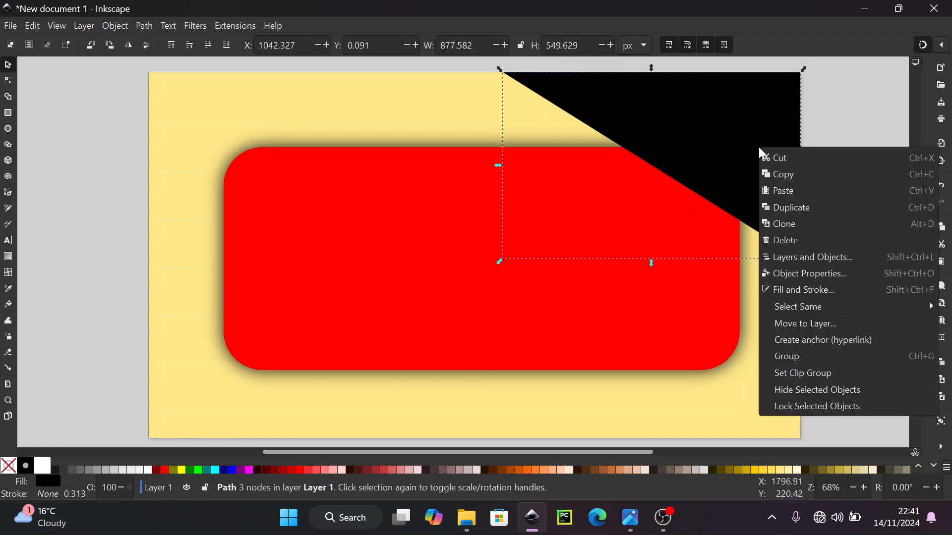
click(778, 203)
click(748, 144)
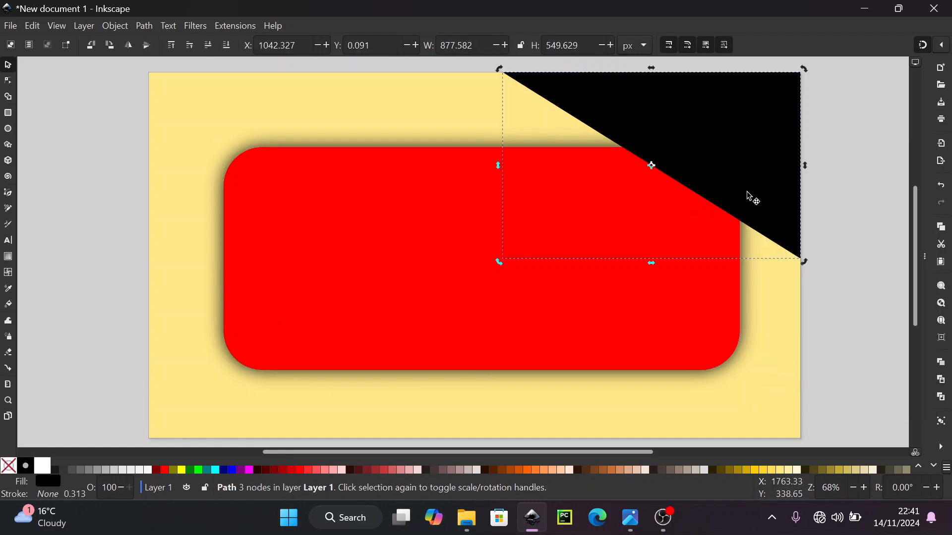
drag(748, 181, 754, 365)
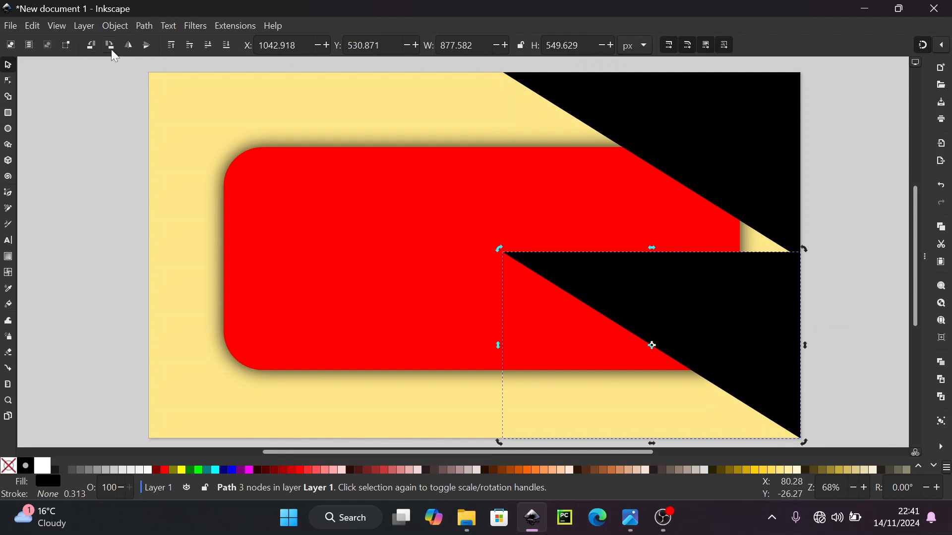
click(144, 48)
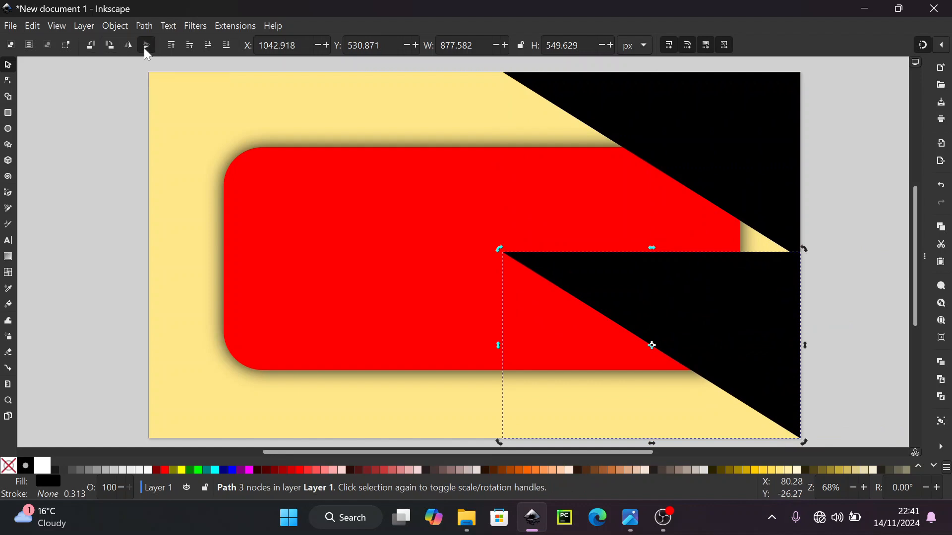
click(843, 218)
Compare the two corner triangles with the reference image PYTHON CLASS #1.png, then return to Inkscape.
mouse_move(630, 517)
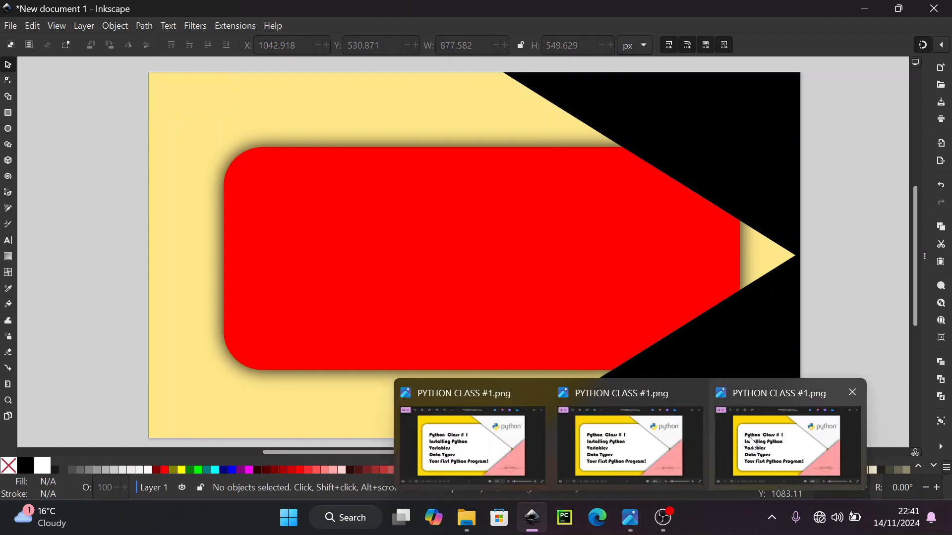
click(744, 427)
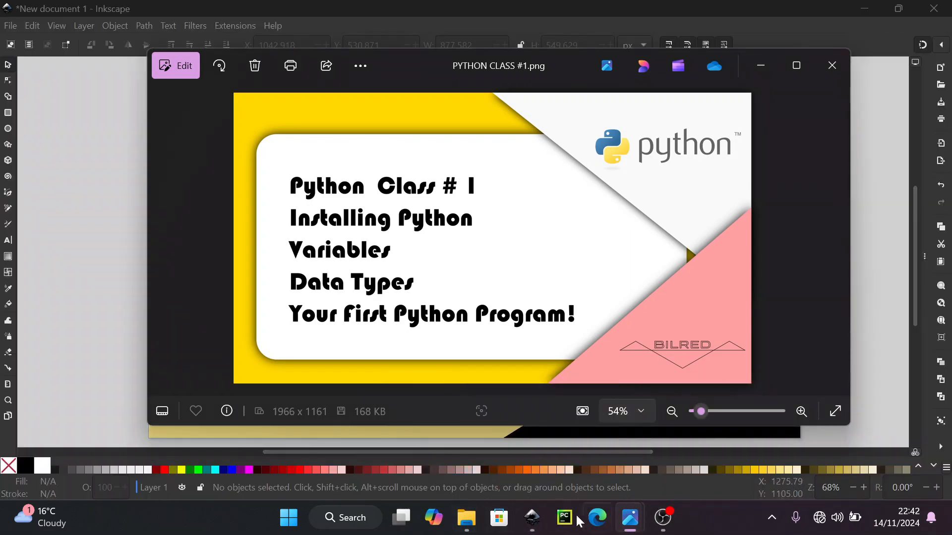
click(535, 521)
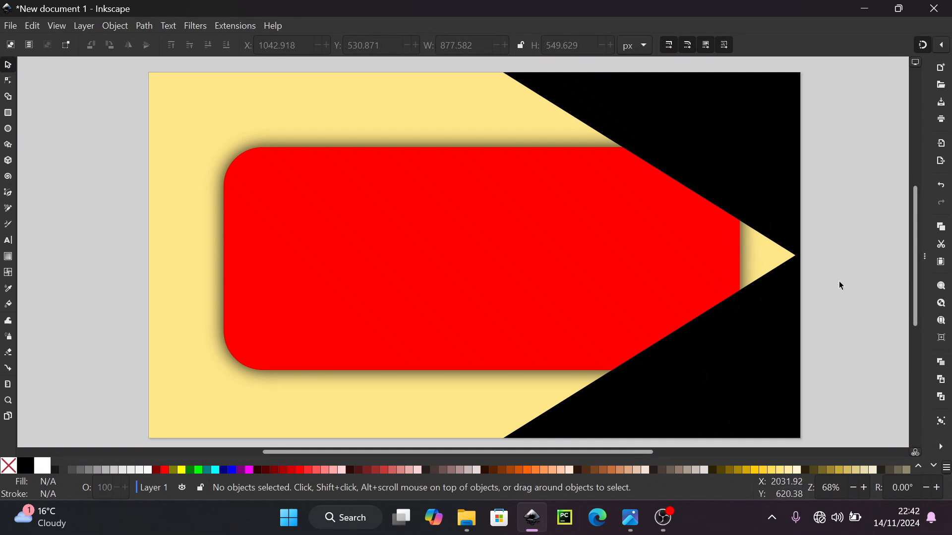
Recolour the upper corner triangle with a muted pink fill.
click(760, 165)
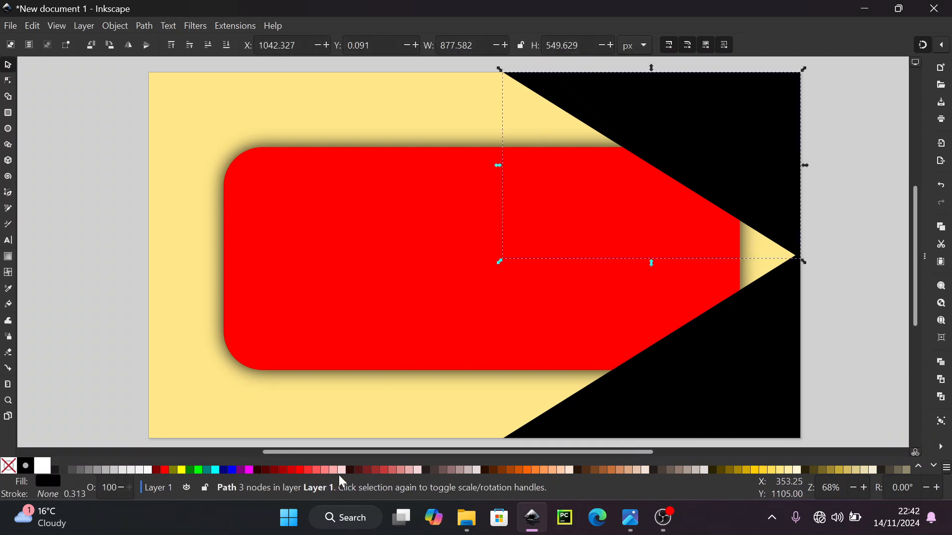
click(316, 469)
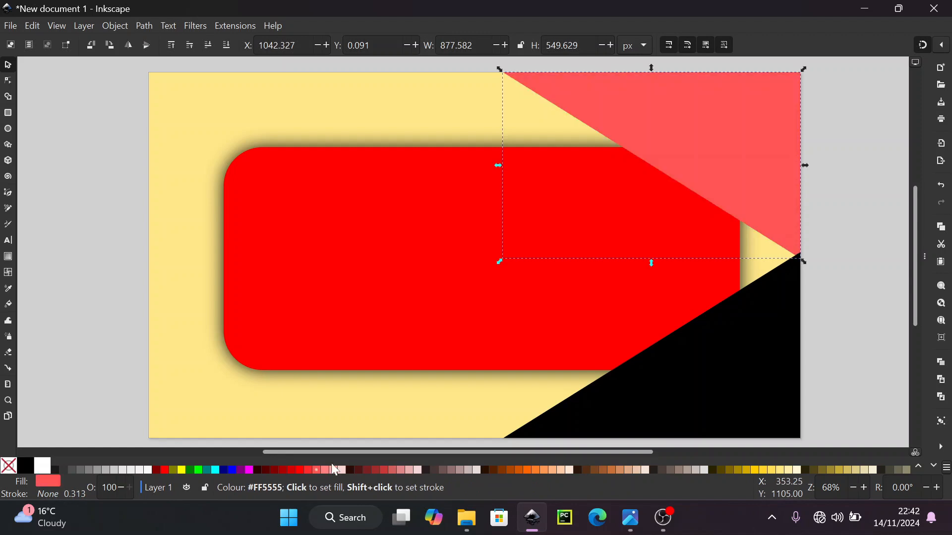
click(401, 470)
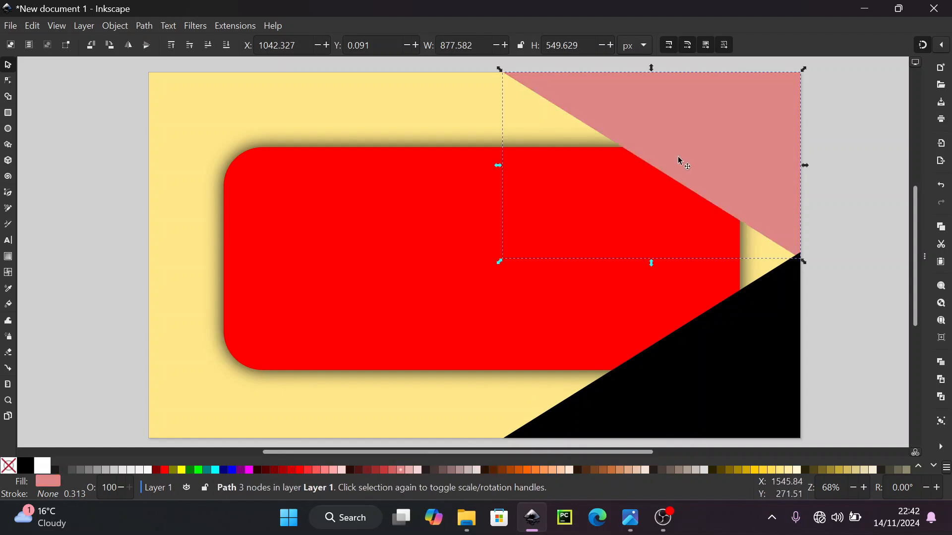
Start a Drop Shadow filter on the pink triangle with live preview on and the shadow type set to Outer.
click(231, 27)
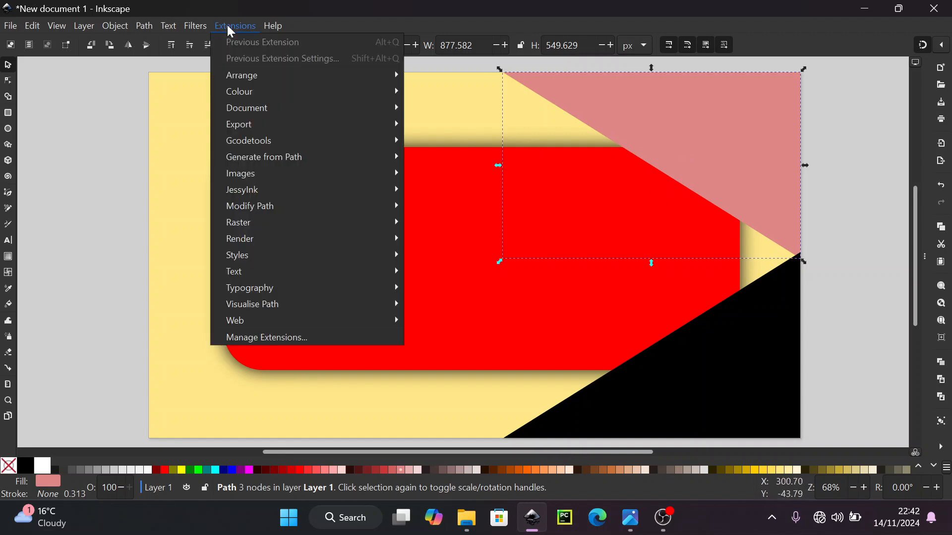
mouse_move(209, 30)
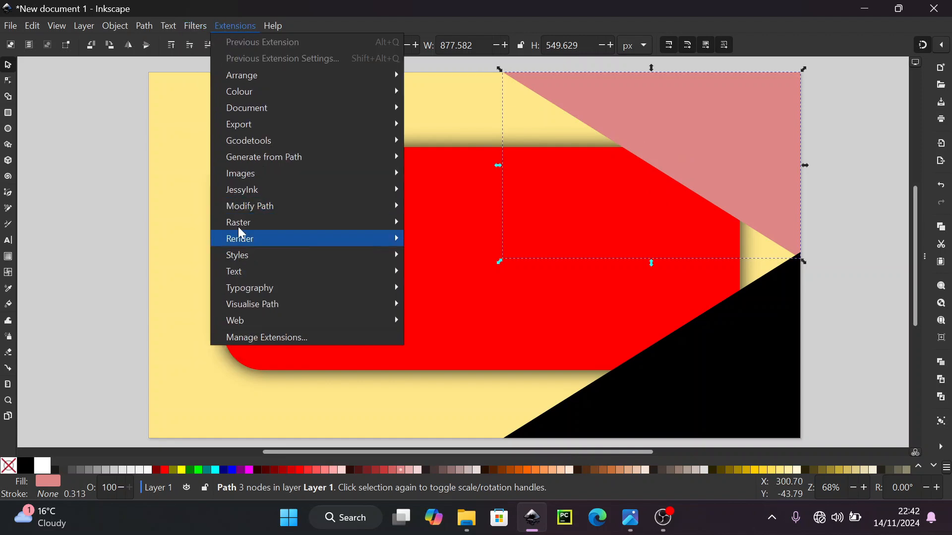
mouse_move(244, 311)
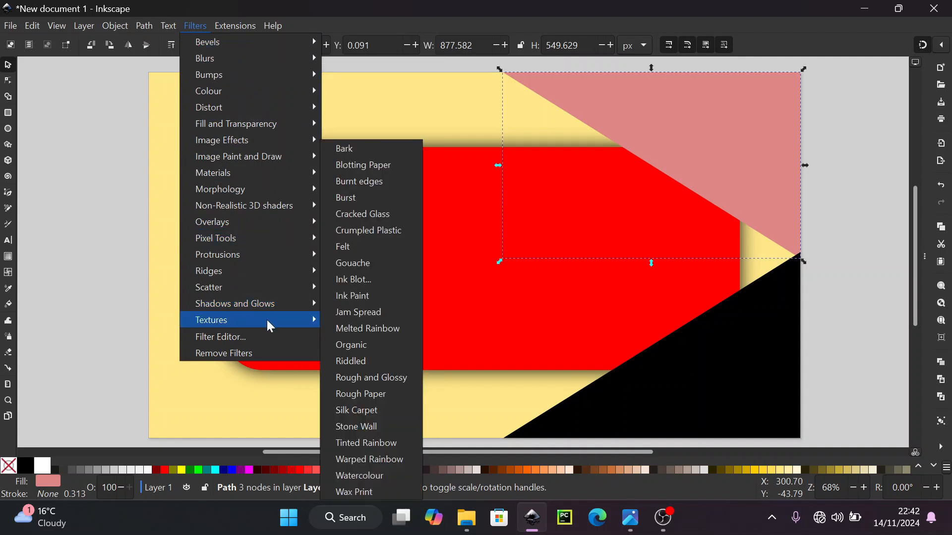
mouse_move(279, 310)
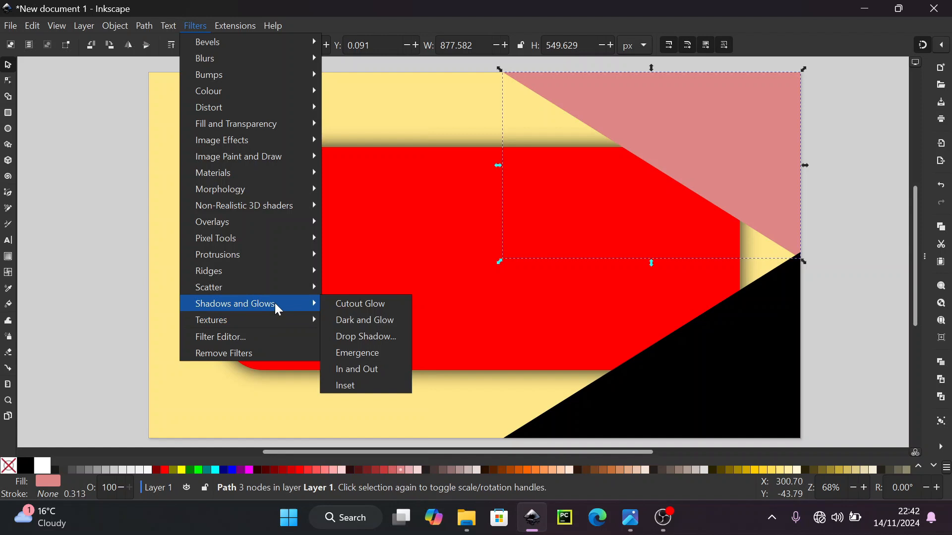
click(348, 340)
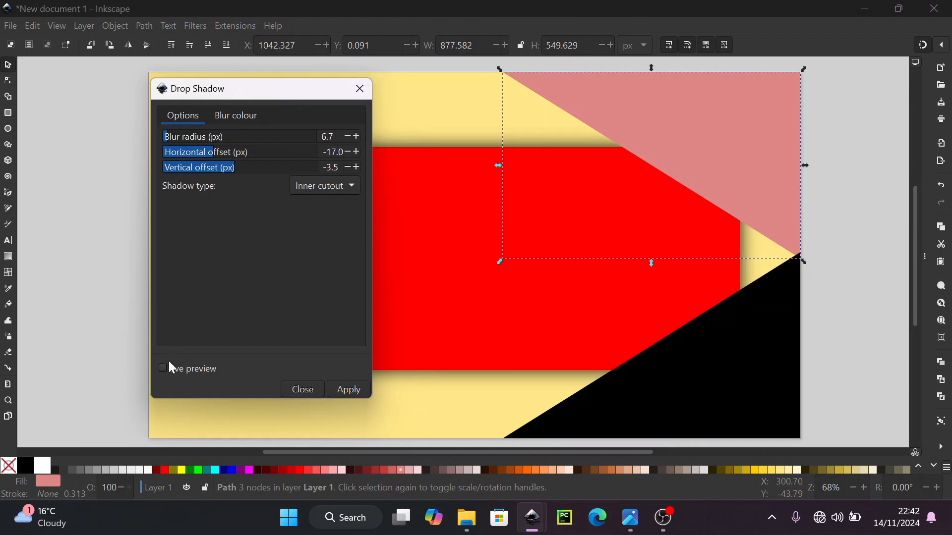
click(163, 368)
click(331, 191)
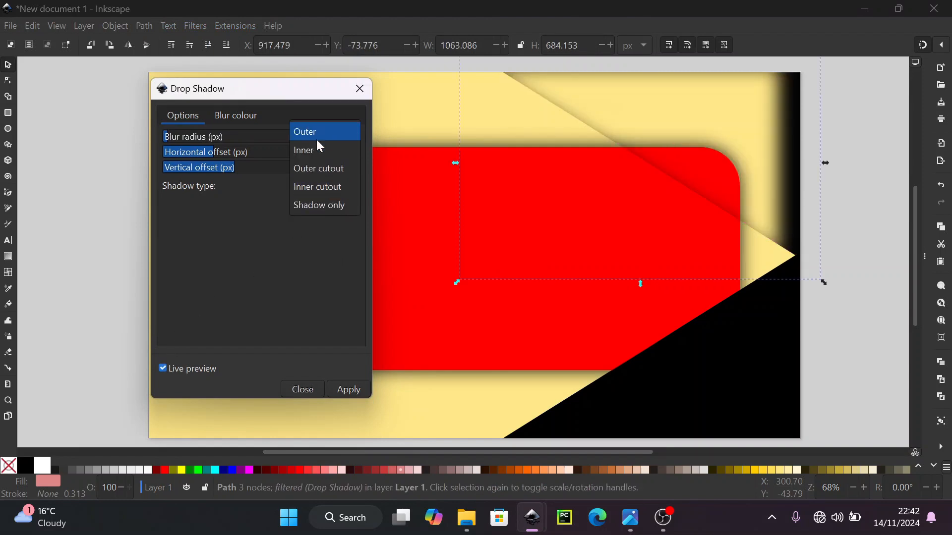
click(315, 147)
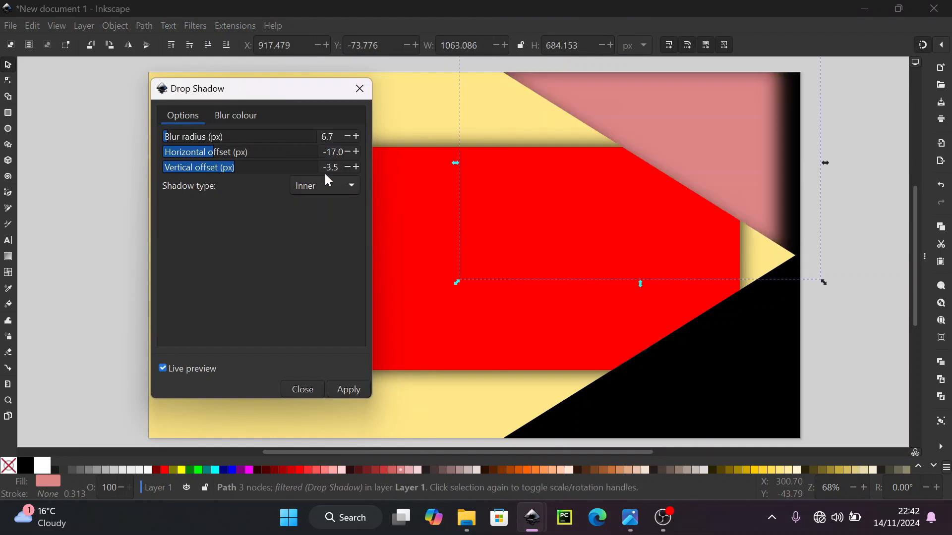
click(326, 182)
click(322, 164)
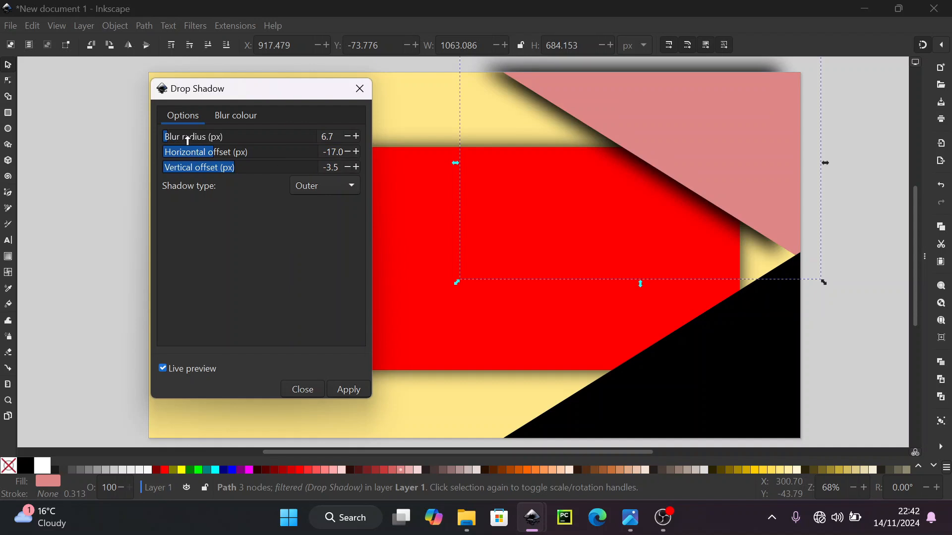
Set the shadow's blur radius to 9.9 px and horizontal offset to -0.8 px, fine-tune the vertical offset, and close the filter settings.
click(356, 137)
click(356, 137)
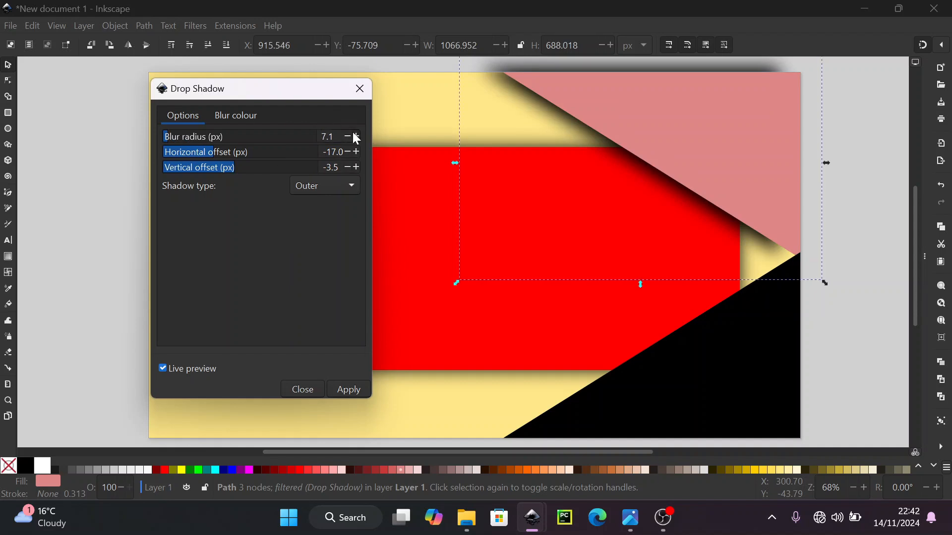
click(356, 137)
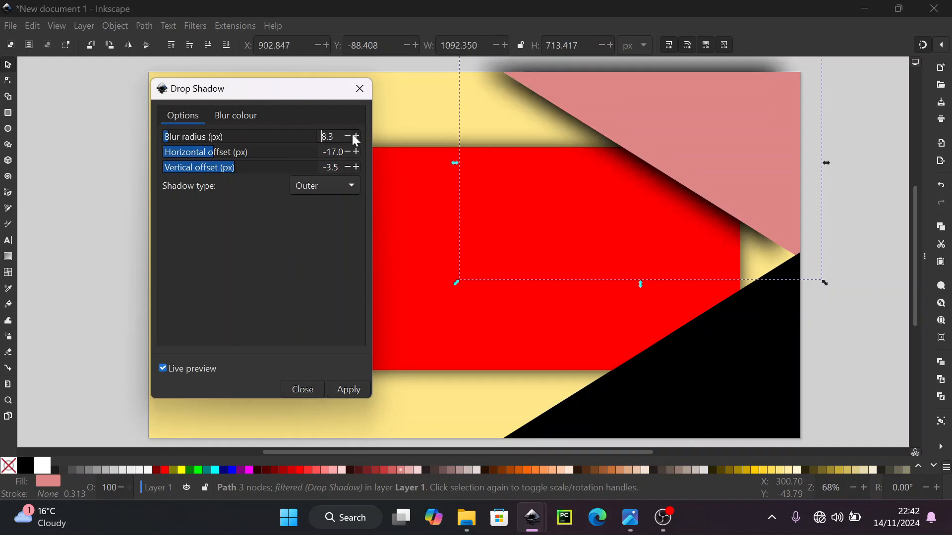
mouse_move(221, 162)
mouse_down()
mouse_move(268, 163)
mouse_move(234, 157)
mouse_up()
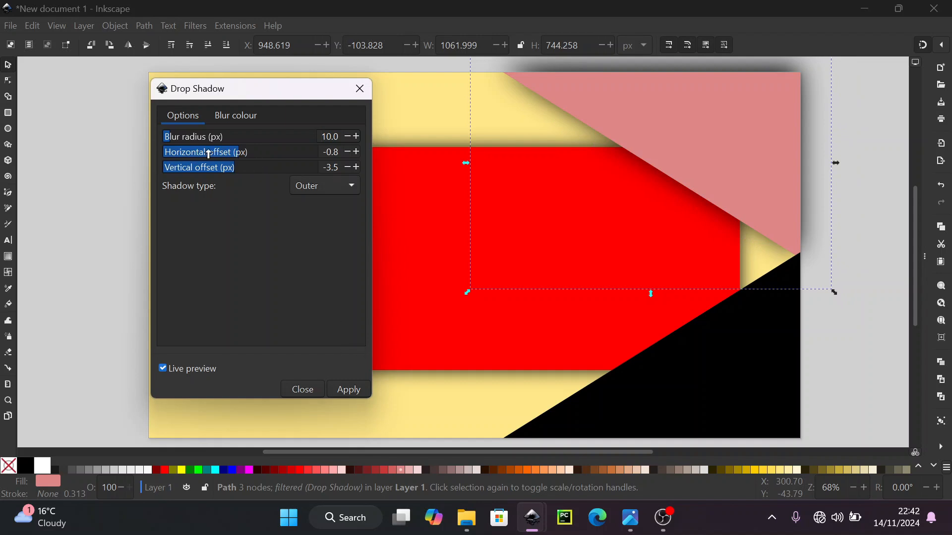
click(350, 139)
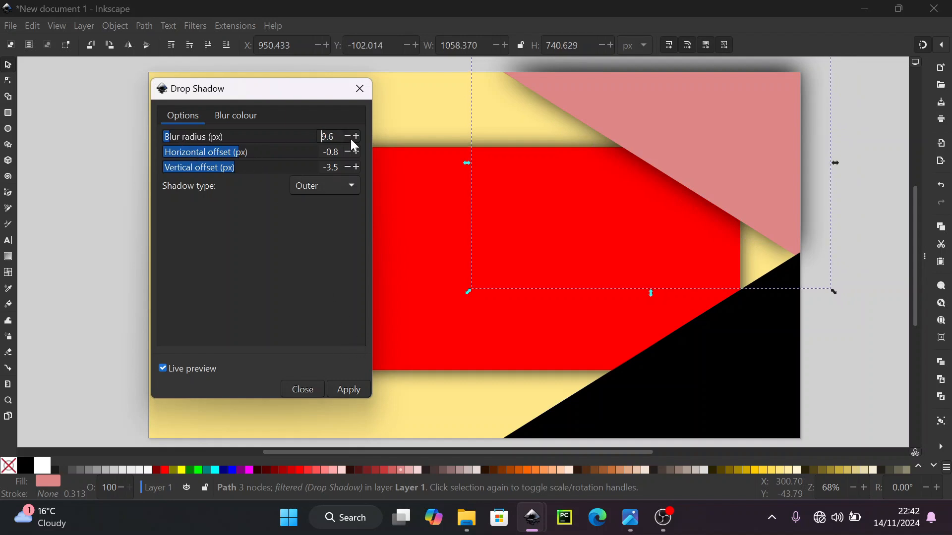
click(350, 139)
click(357, 136)
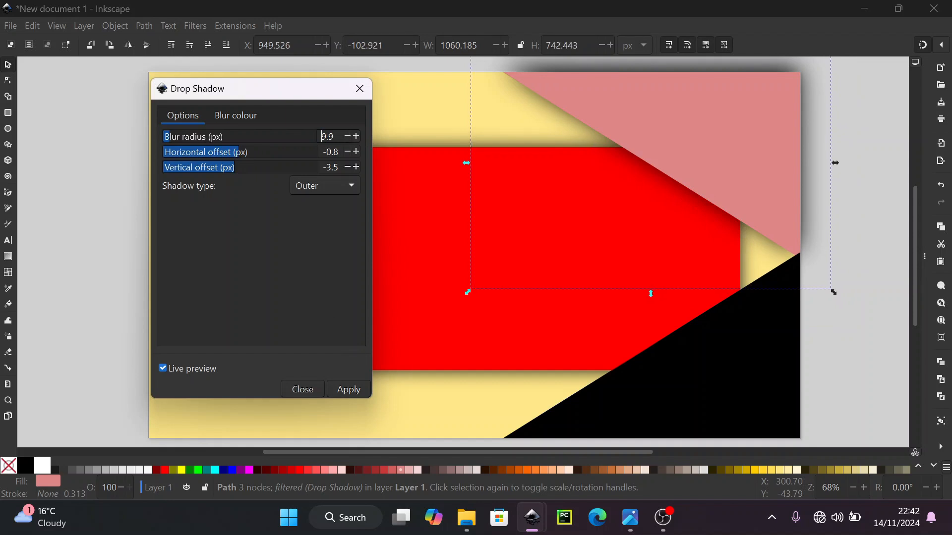
click(346, 165)
click(355, 170)
click(309, 390)
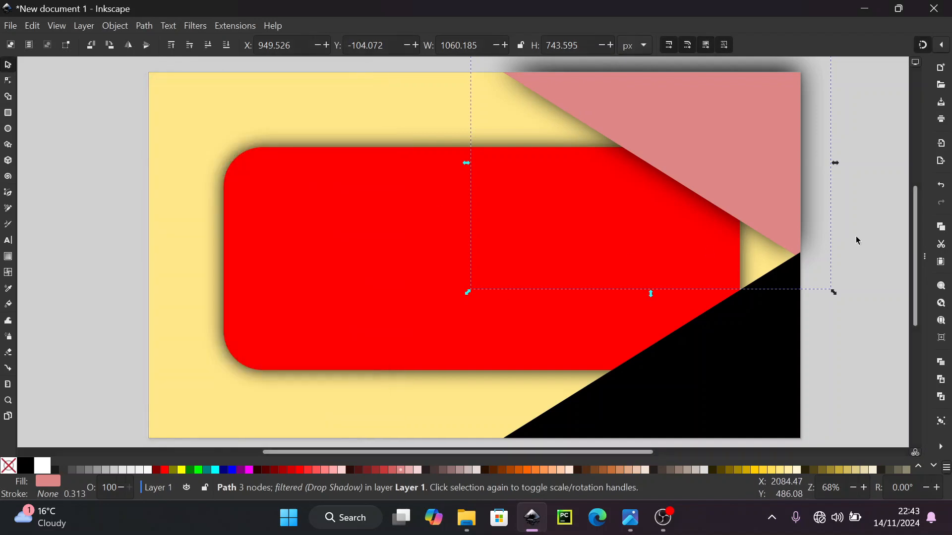
Fill the black triangle in the lower page corner with an orange-brown colour.
click(855, 236)
scroll(856, 236, down, 2)
scroll(774, 262, down, 3)
click(722, 334)
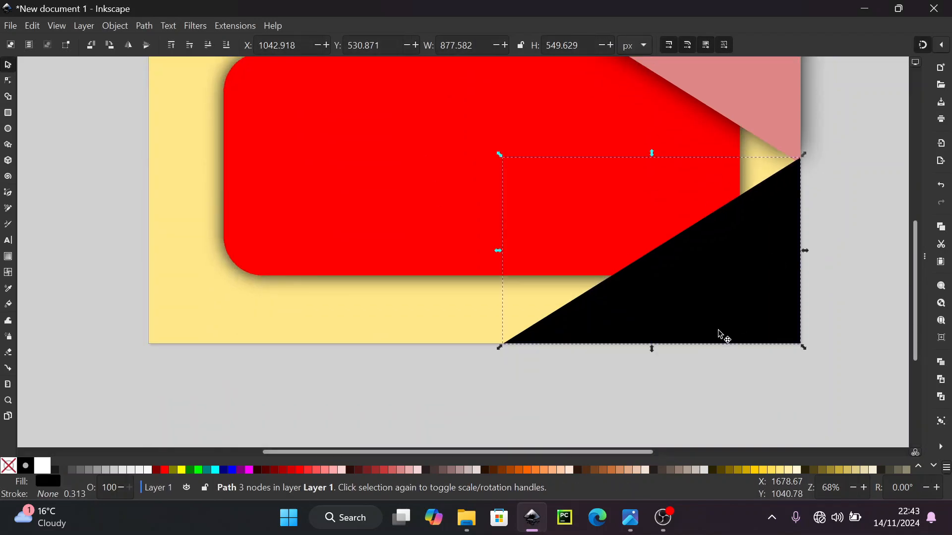
scroll(721, 333, up, 5)
scroll(721, 335, down, 5)
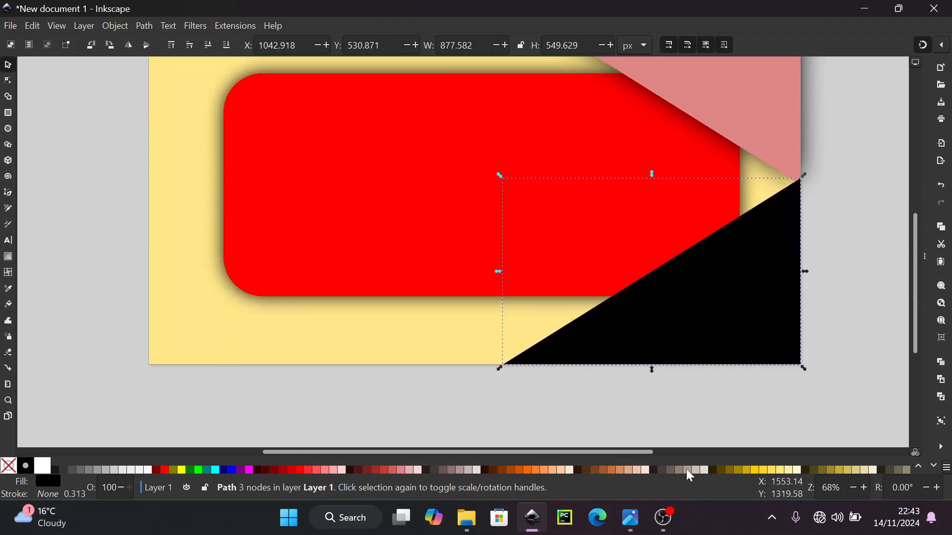
click(611, 469)
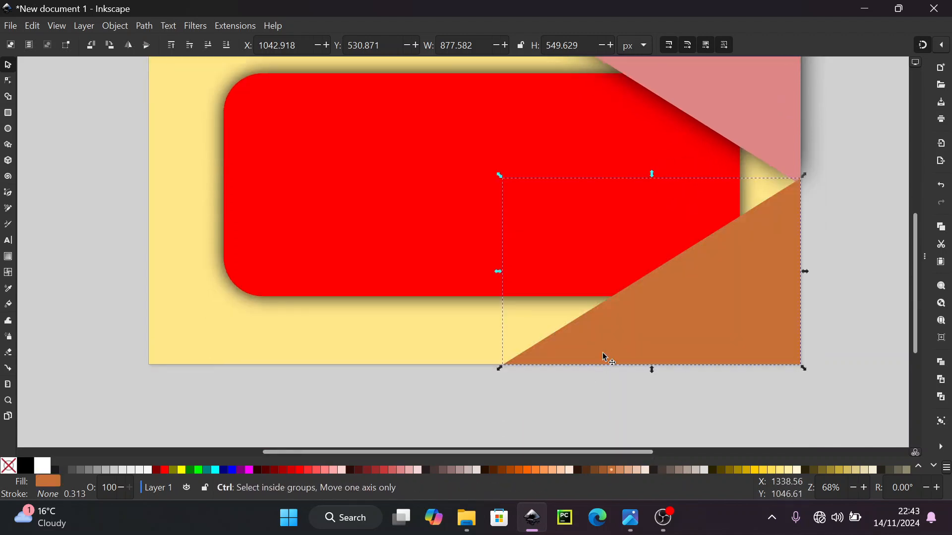
Duplicate the orange-brown triangle, fill the copy black, and lower it one level behind the original.
click(27, 467)
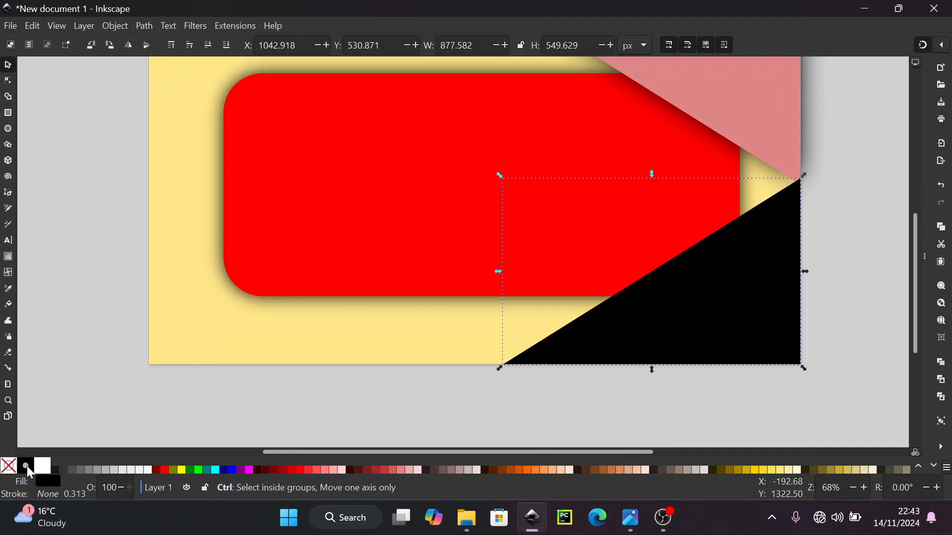
key(ctrl+shift+f)
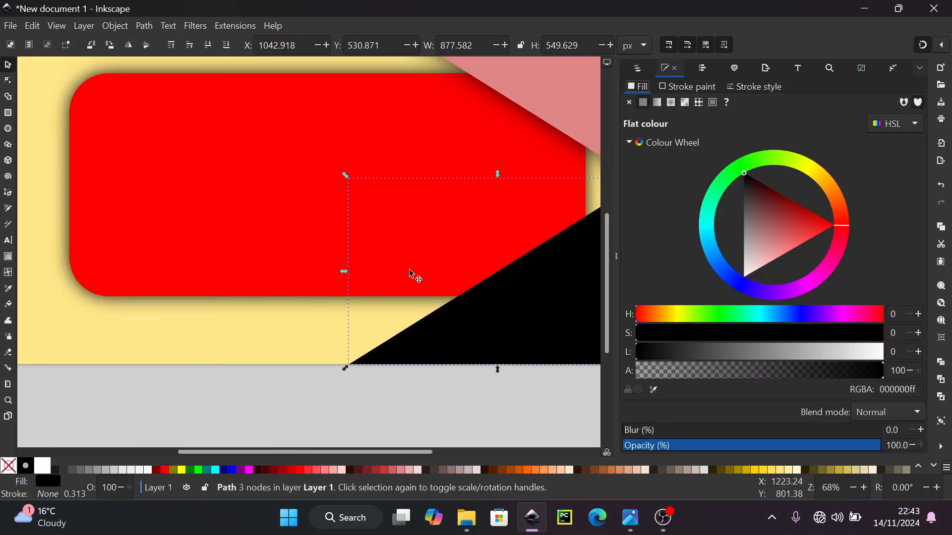
click(208, 45)
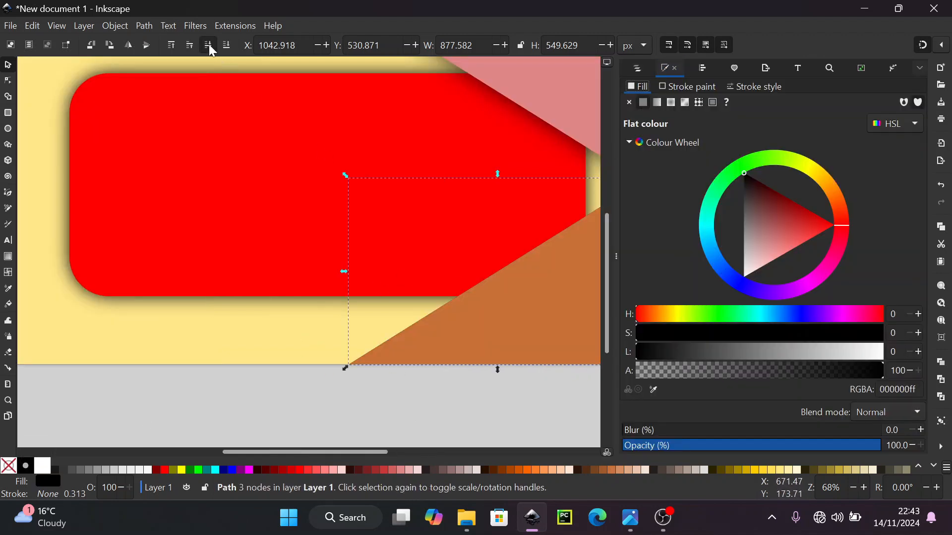
Blur the black triangle copy to 27.5% as a shadow, then hide the Fill and Stroke settings and clear the selection.
drag(635, 431, 655, 431)
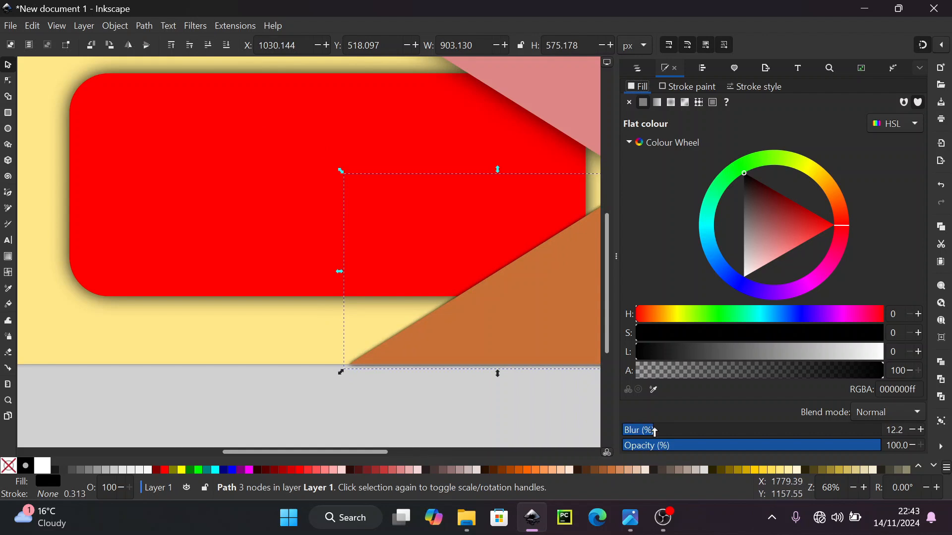
drag(655, 430, 693, 430)
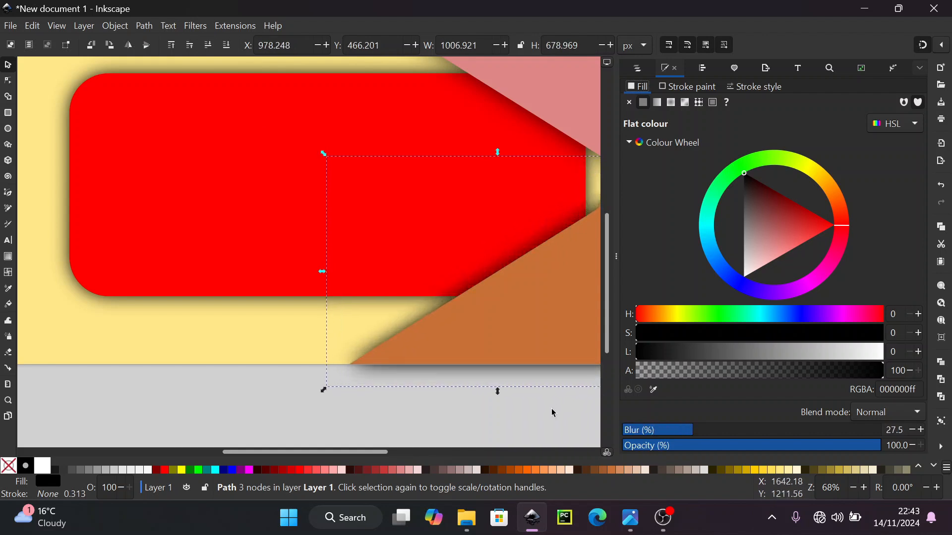
scroll(554, 413, up, 1)
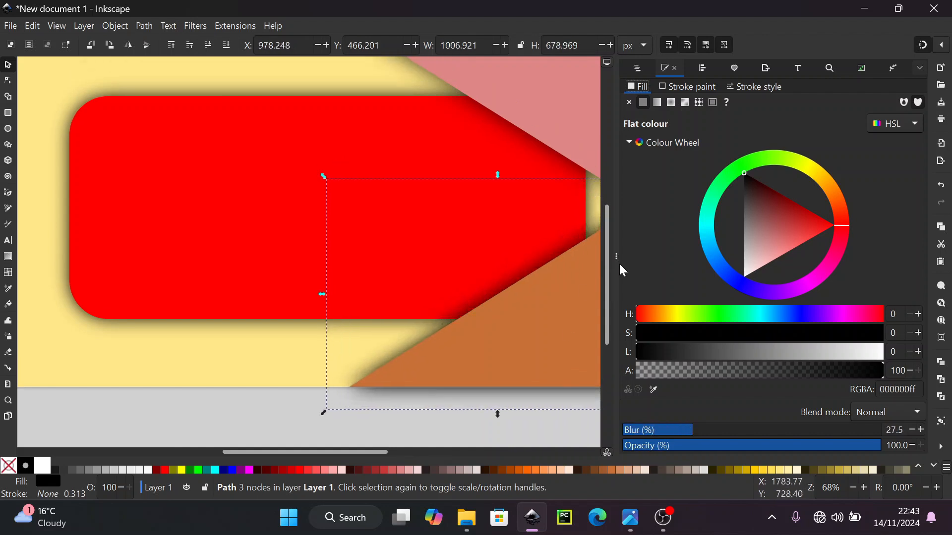
drag(618, 263, 829, 267)
scroll(836, 269, up, 3)
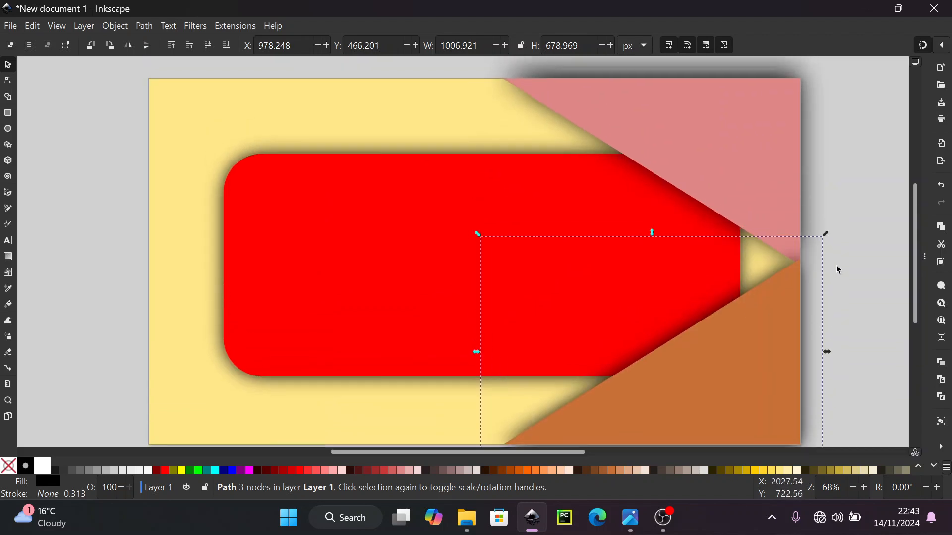
scroll(837, 269, down, 2)
click(837, 269)
scroll(837, 269, up, 1)
scroll(837, 266, up, 1)
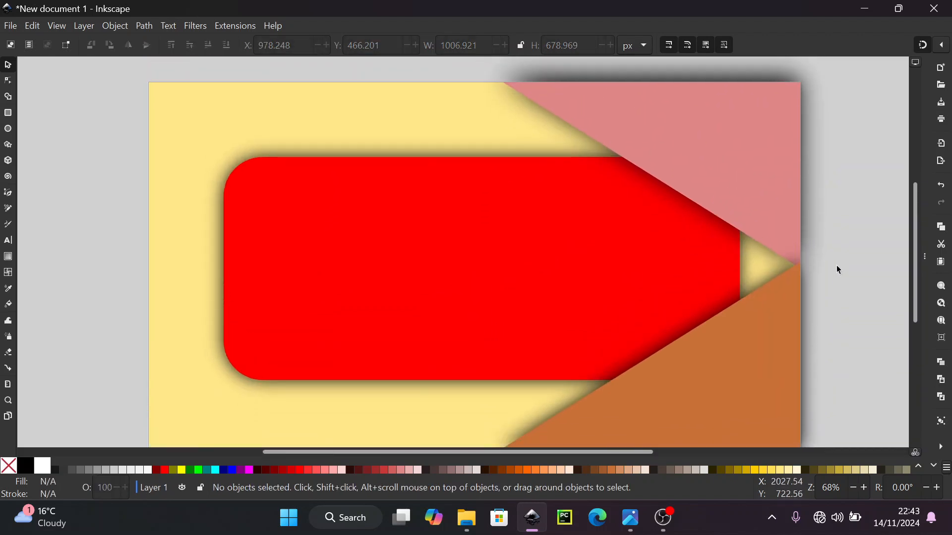
scroll(837, 269, down, 2)
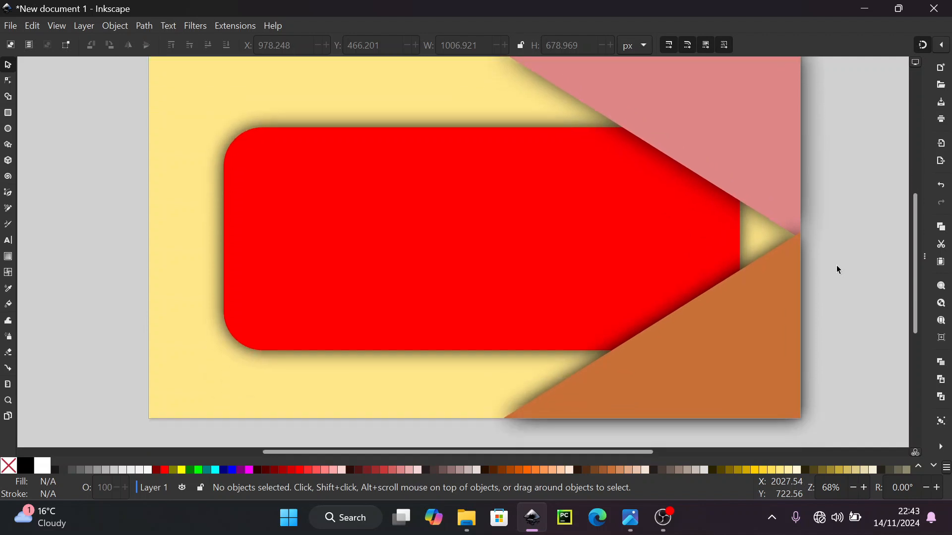
scroll(844, 233, up, 4)
scroll(845, 233, down, 2)
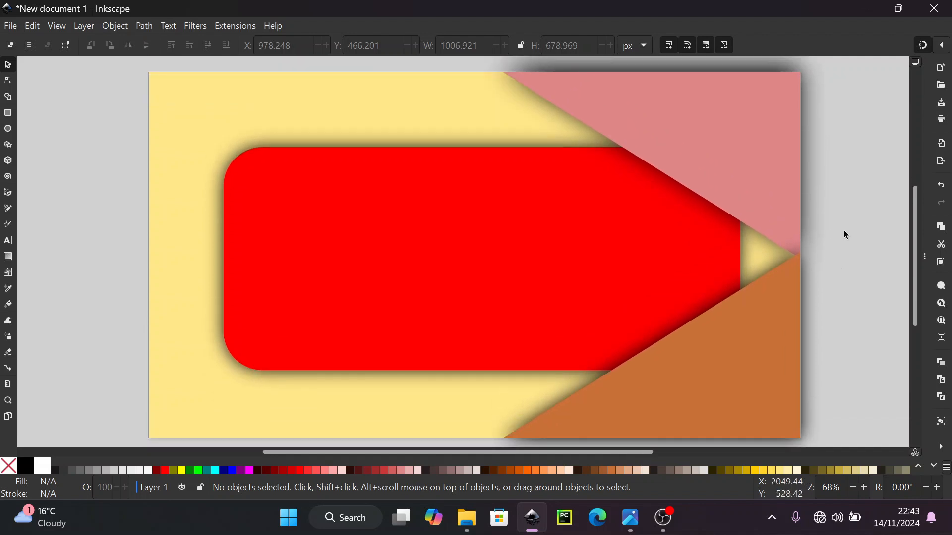
click(774, 190)
click(875, 174)
scroll(874, 171, up, 4)
scroll(818, 158, down, 2)
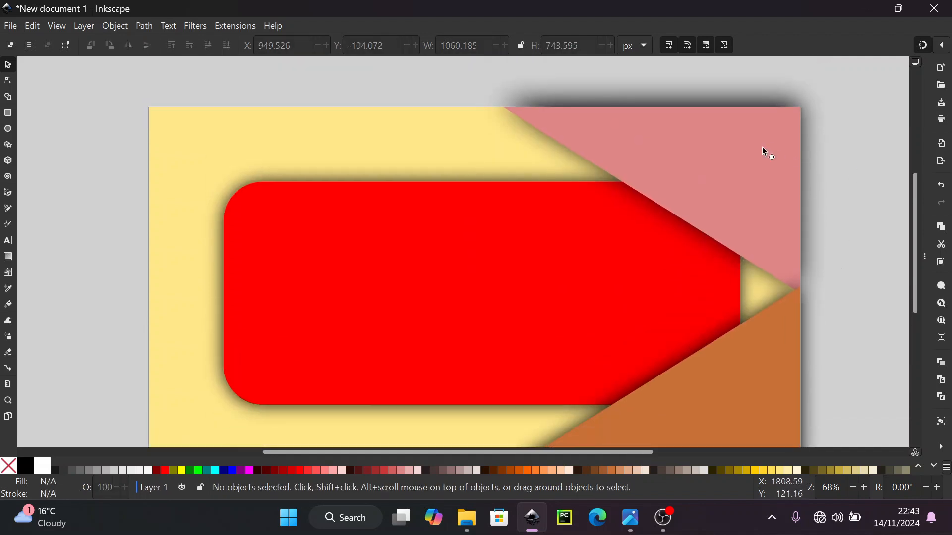
Compare the pink corner triangle with the reference image PYTHON CLASS #1.png, then return to the drawing.
click(764, 148)
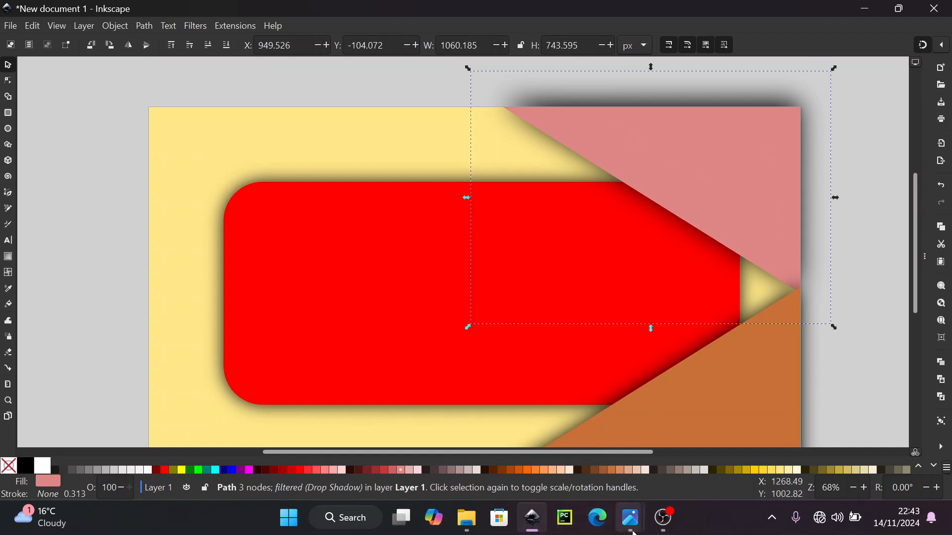
mouse_move(629, 519)
click(754, 408)
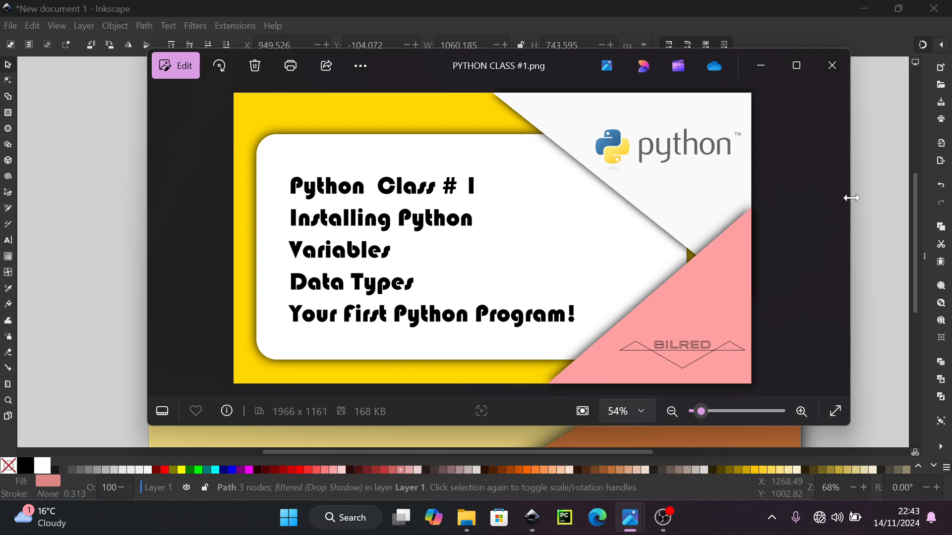
click(871, 201)
Import python-logo-generic.svg from the Thumbnail Design Tutorial folder into the drawing as editable objects.
mouse_move(466, 518)
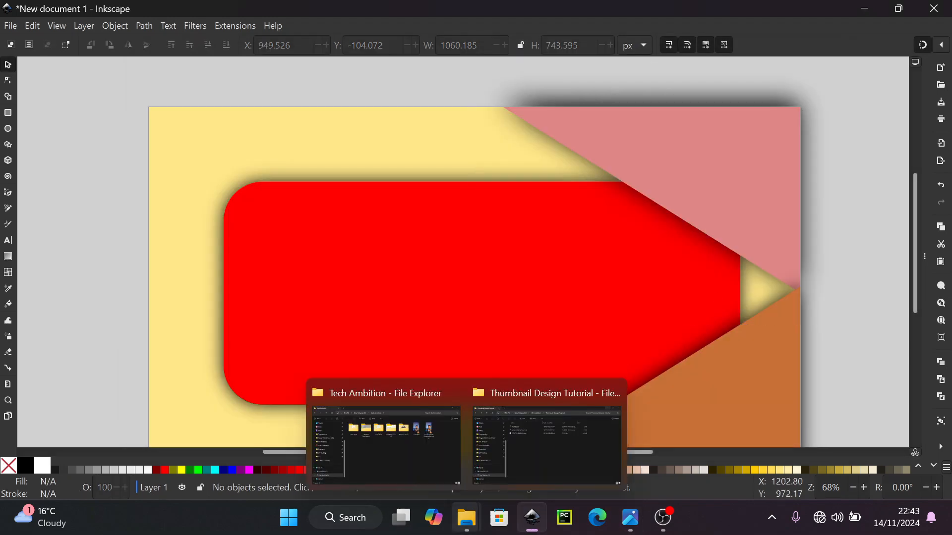
click(563, 453)
click(309, 152)
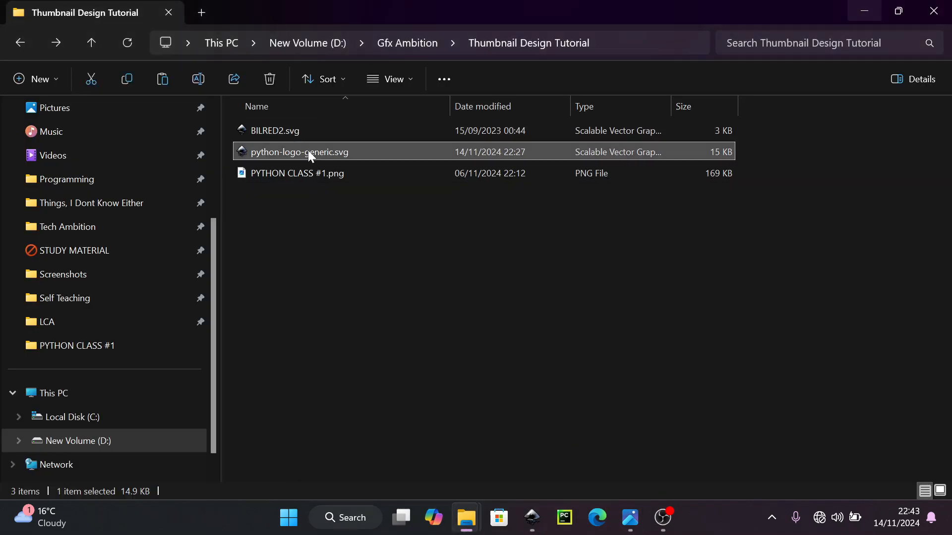
drag(284, 159, 587, 321)
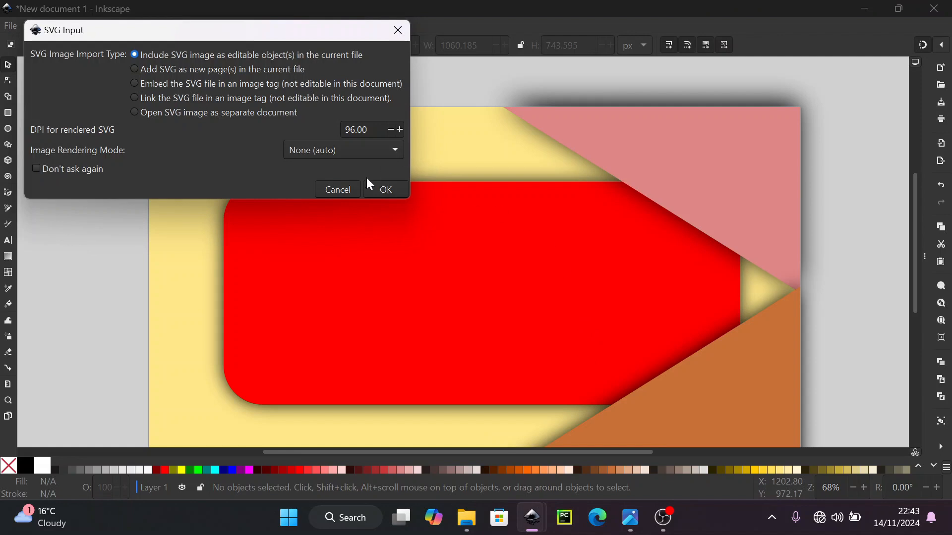
click(370, 186)
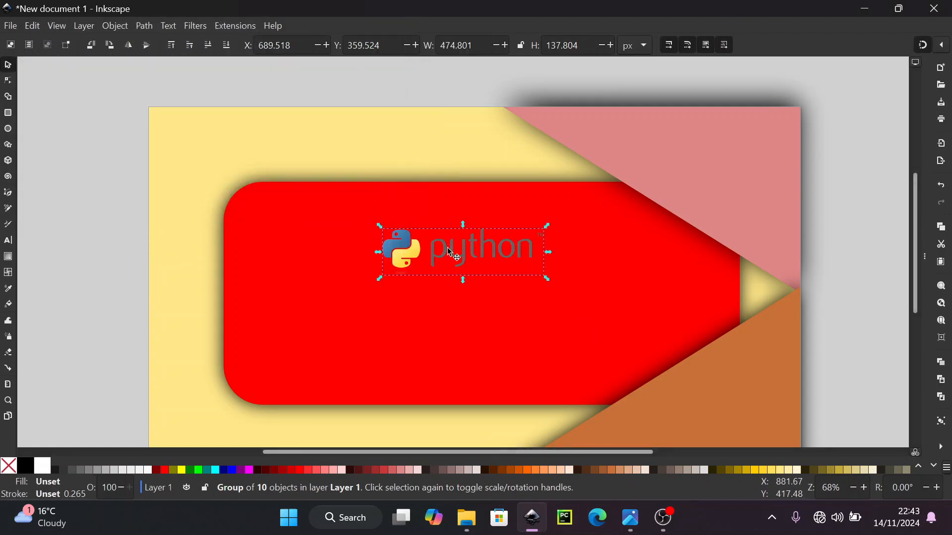
Move the Python logo onto the pink corner triangle and clear the selection.
drag(448, 252, 694, 162)
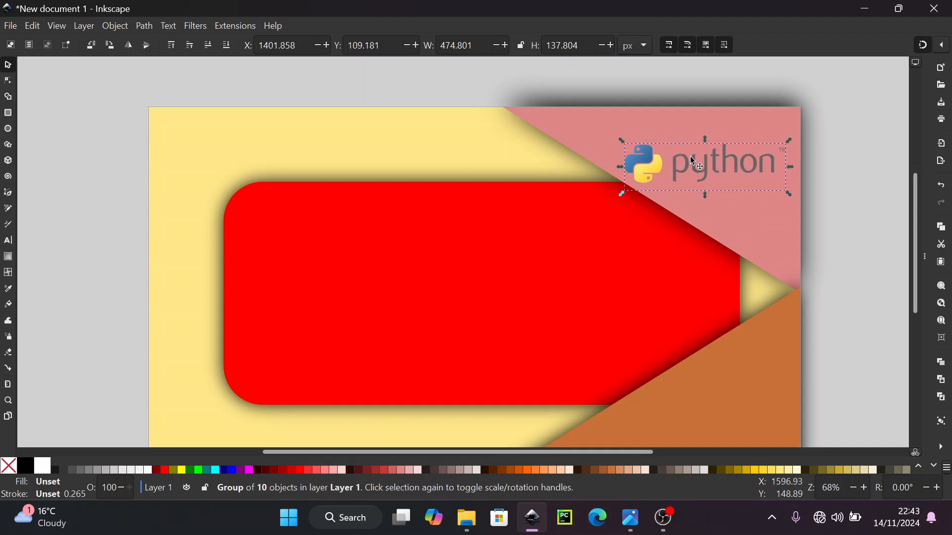
click(773, 217)
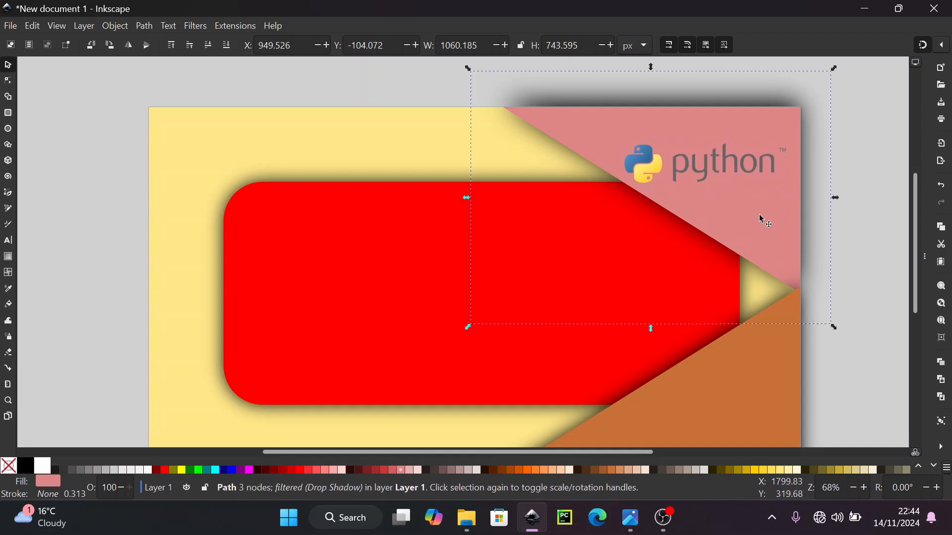
click(847, 193)
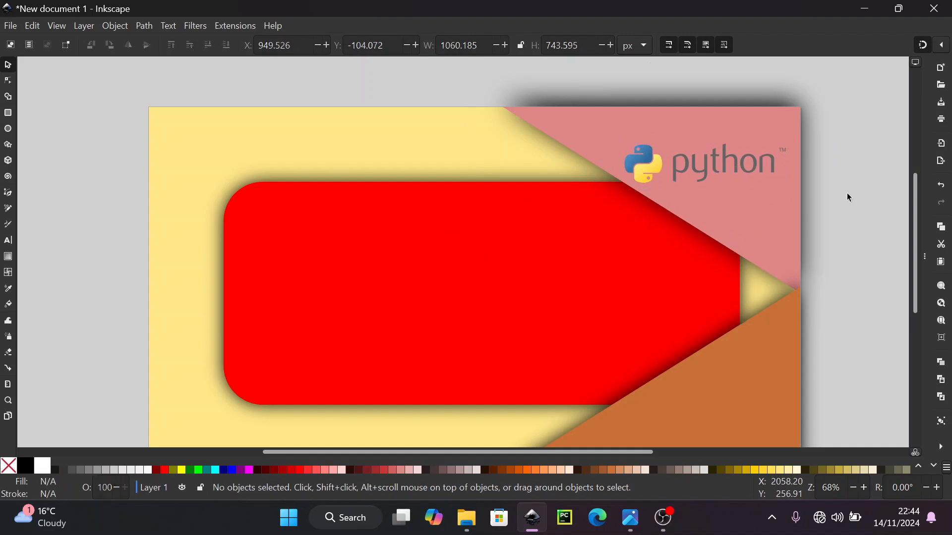
Check the orange-brown triangle against the lower corner of the reference image PYTHON CLASS #1.png.
scroll(847, 192, down, 2)
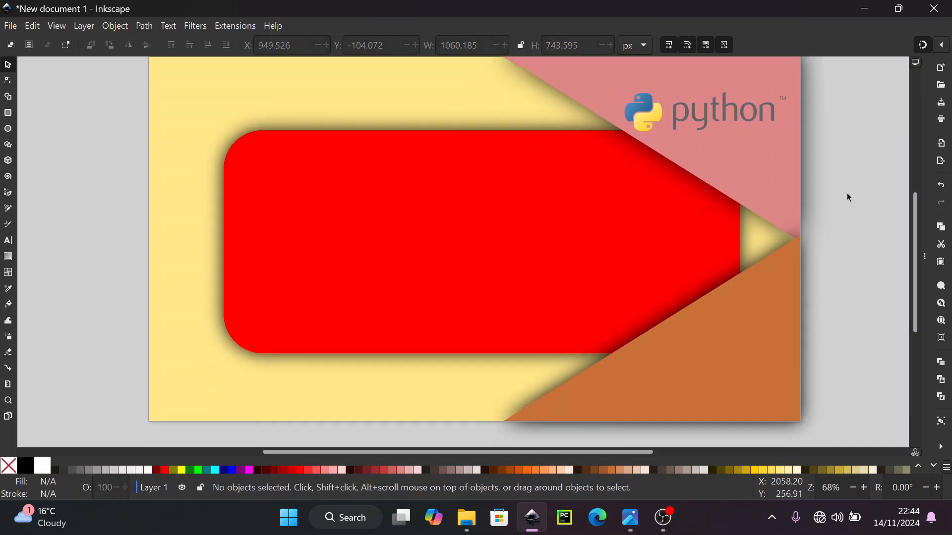
click(754, 364)
mouse_move(645, 498)
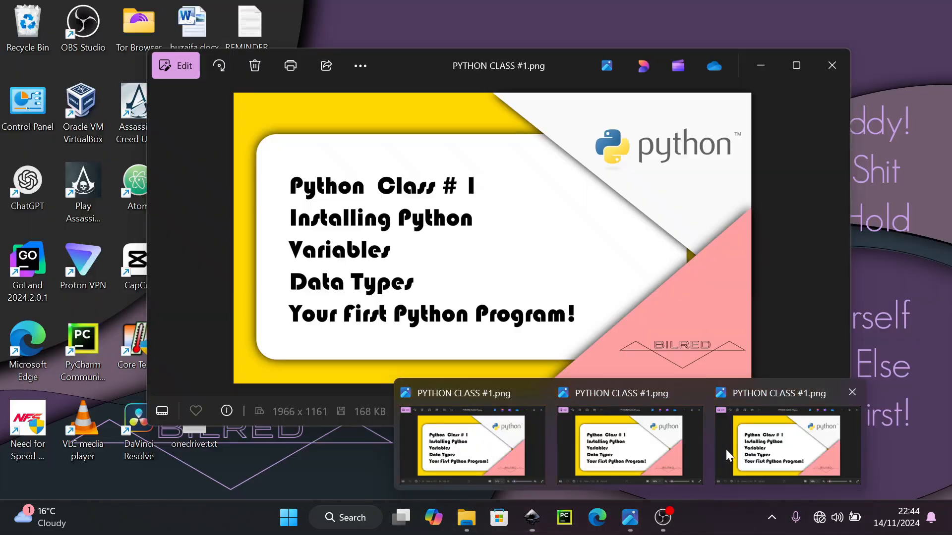
click(726, 449)
Import BILRED2.svg from the Thumbnail Design Tutorial folder into the drawing as editable objects.
mouse_move(466, 518)
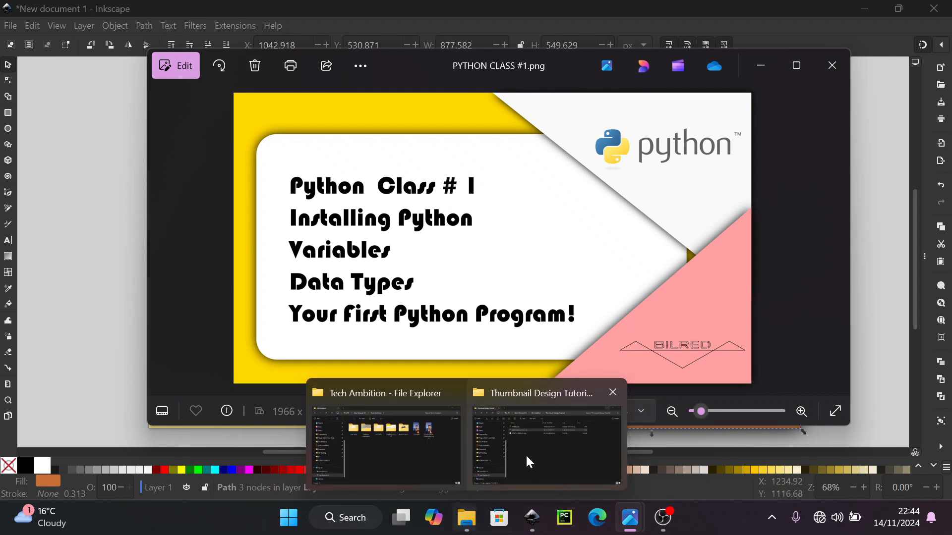
click(528, 462)
drag(277, 133, 271, 127)
drag(349, 154, 654, 351)
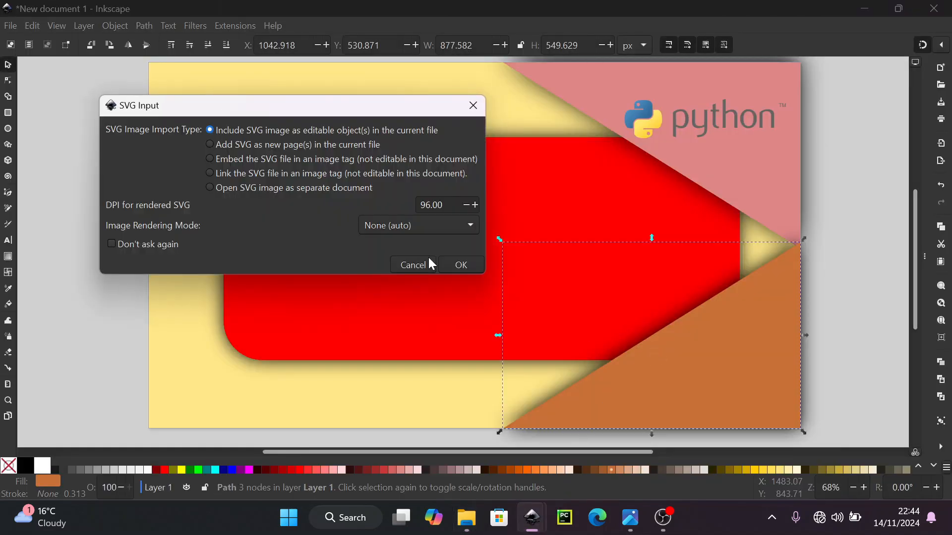
click(451, 258)
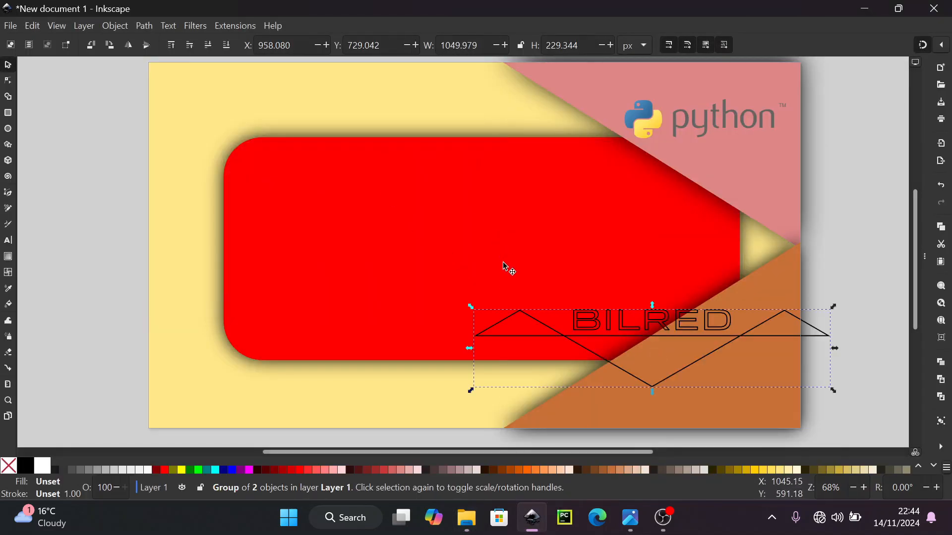
Scale the BILRED logo proportionally to about 568 × 124 px and place it on the orange-brown triangle.
key(ctrl)
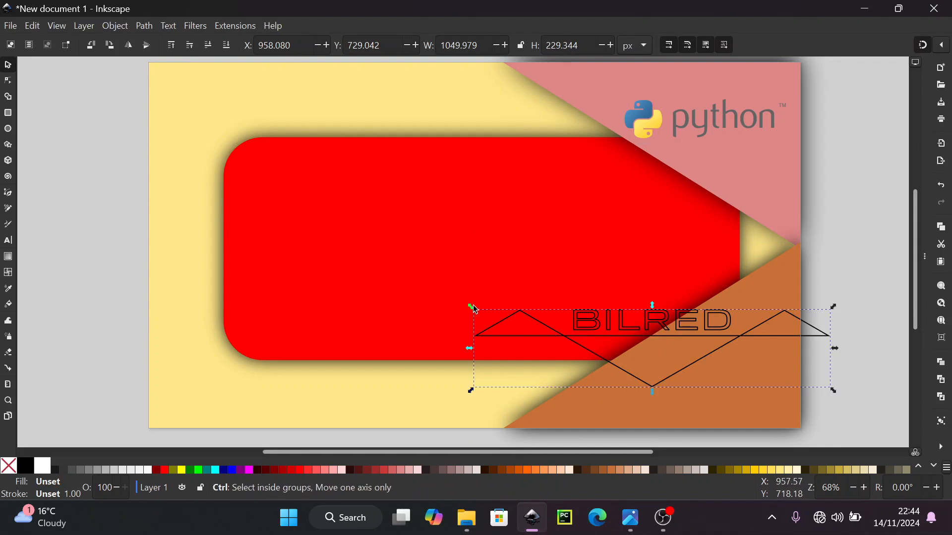
drag(474, 310, 502, 326)
drag(655, 339, 701, 377)
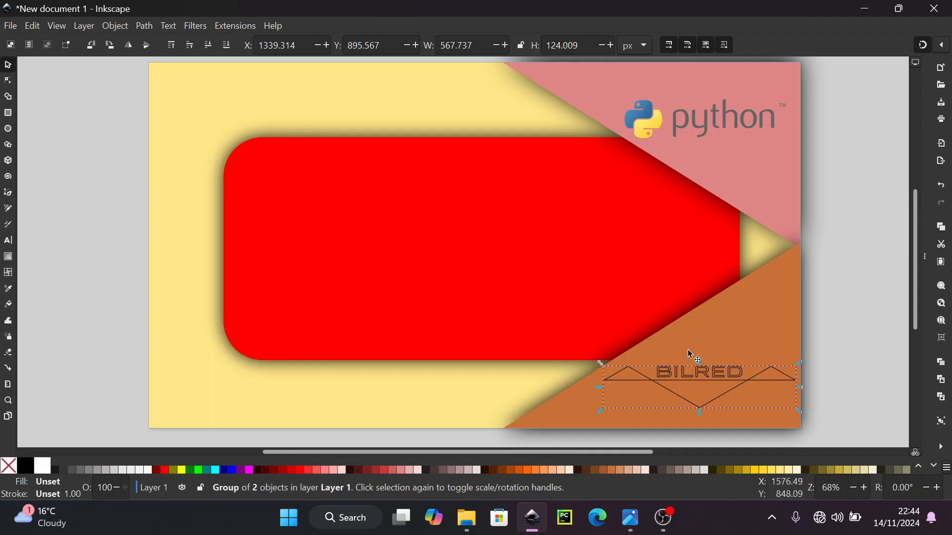
click(760, 311)
click(822, 320)
Compare the triangles' proportions with the reference image PYTHON CLASS #1.png, then return to the drawing.
scroll(632, 314, up, 1)
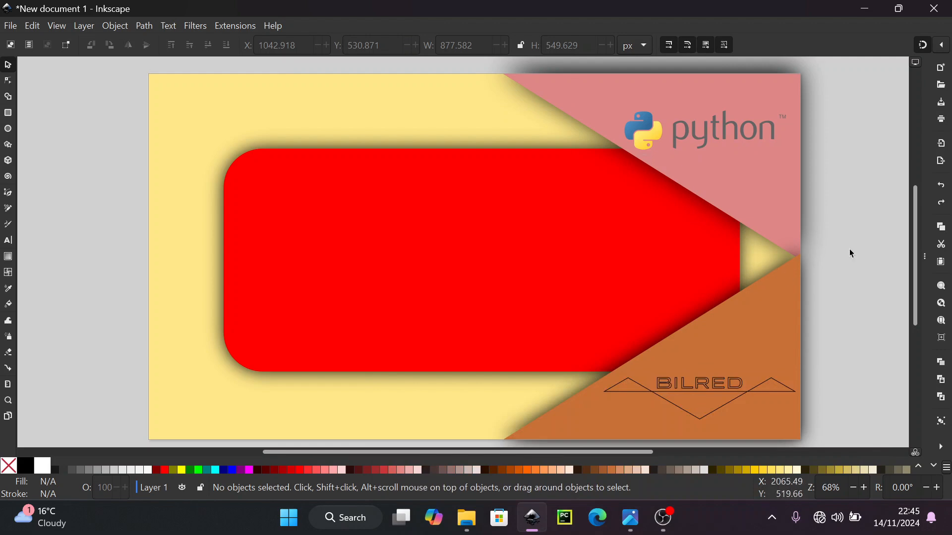
click(630, 517)
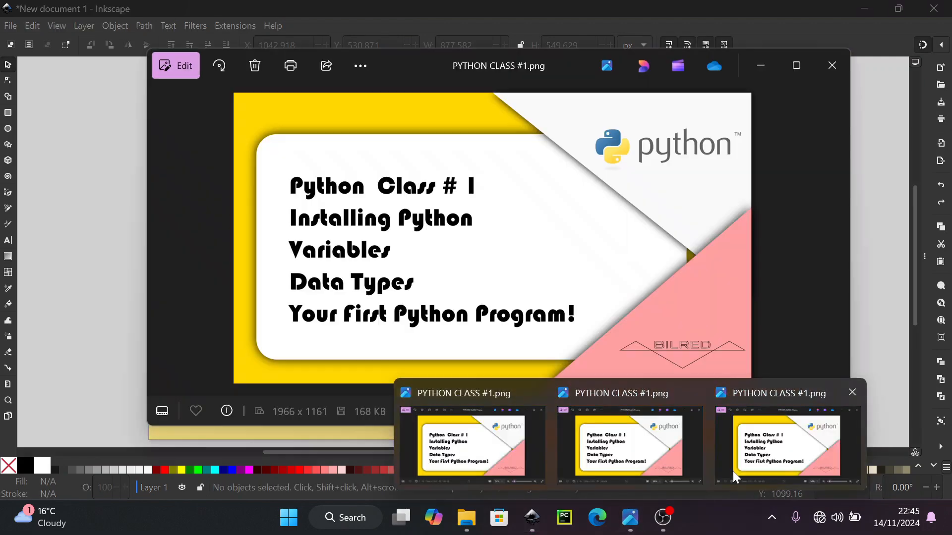
click(733, 471)
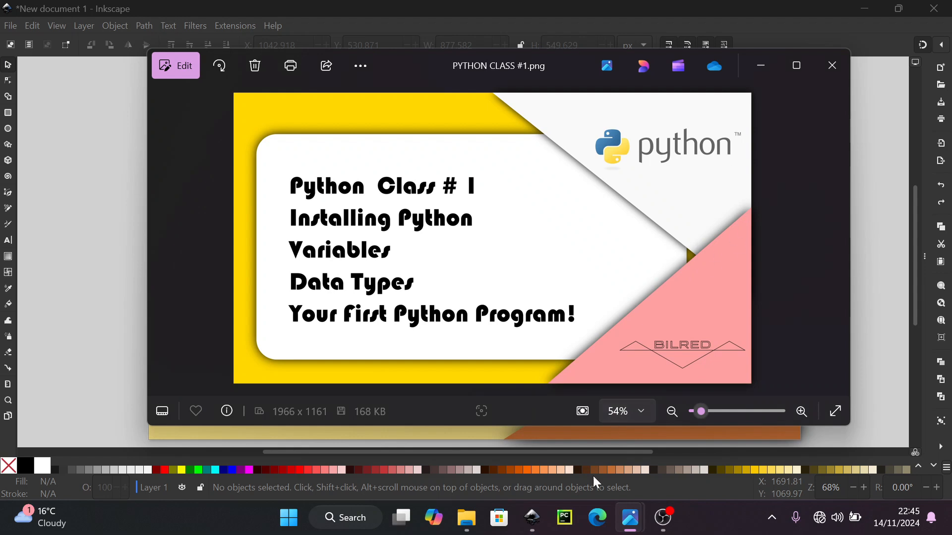
mouse_move(532, 518)
click(580, 476)
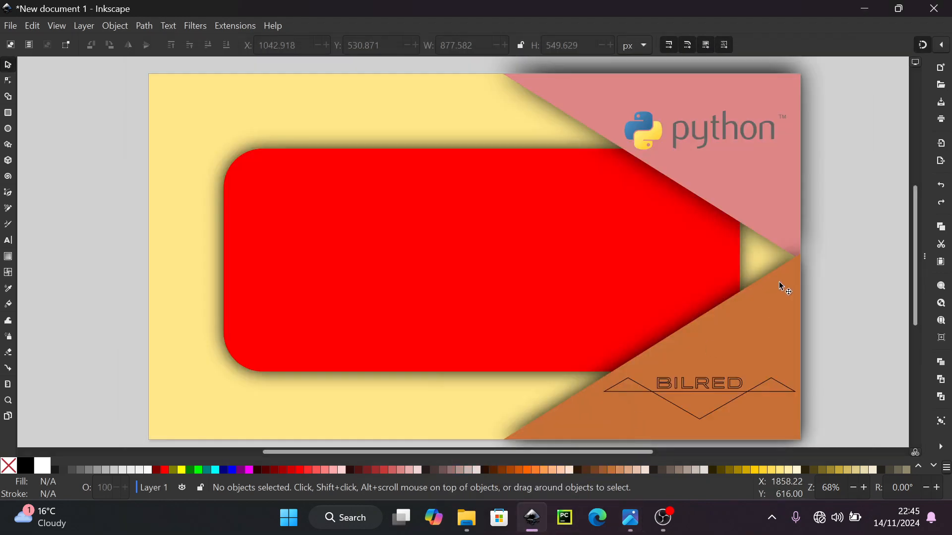
Enlarge the orange-brown triangle together with its blurred shadow to about 1167 × 765 px overall.
click(781, 286)
drag(778, 302, 784, 339)
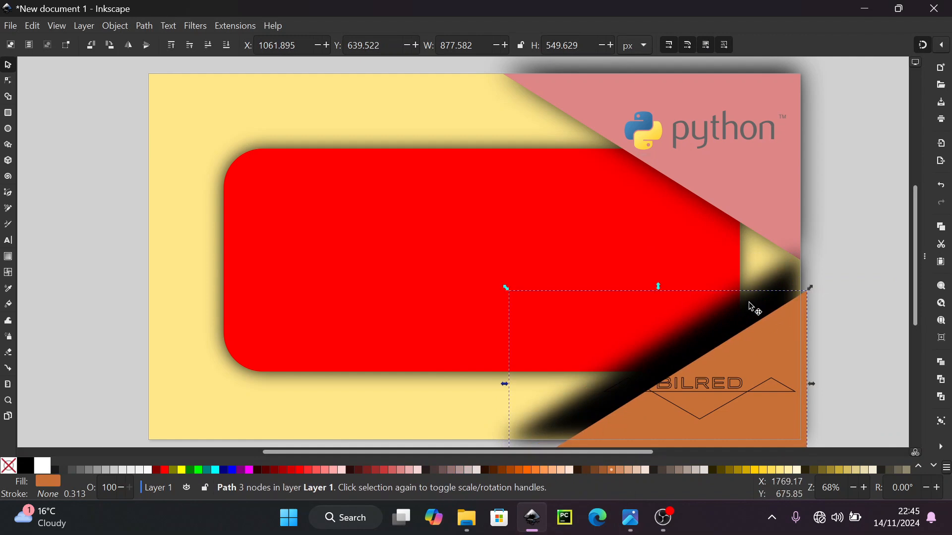
key(shift)
shift+click(761, 303)
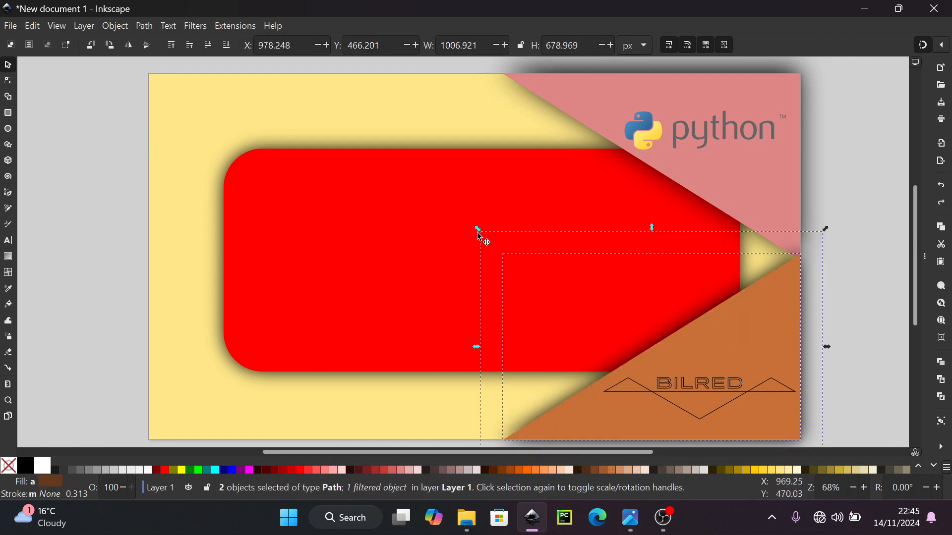
drag(476, 229, 422, 204)
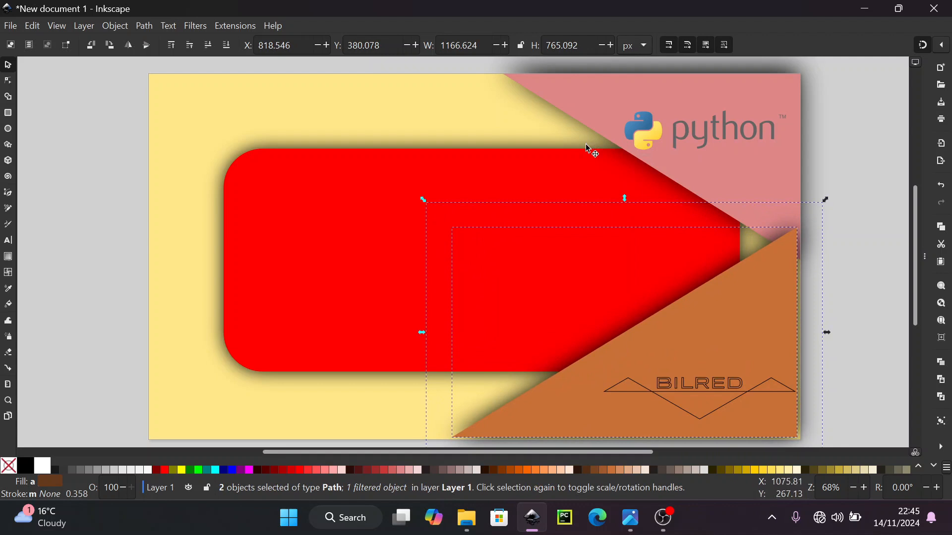
Enlarge the pink triangle to about 1158 × 850 px including its shadow, align it with the page corner, and clear the selection.
click(731, 165)
drag(692, 182, 689, 225)
key(ctrl+z)
drag(467, 294, 437, 331)
drag(714, 197, 744, 205)
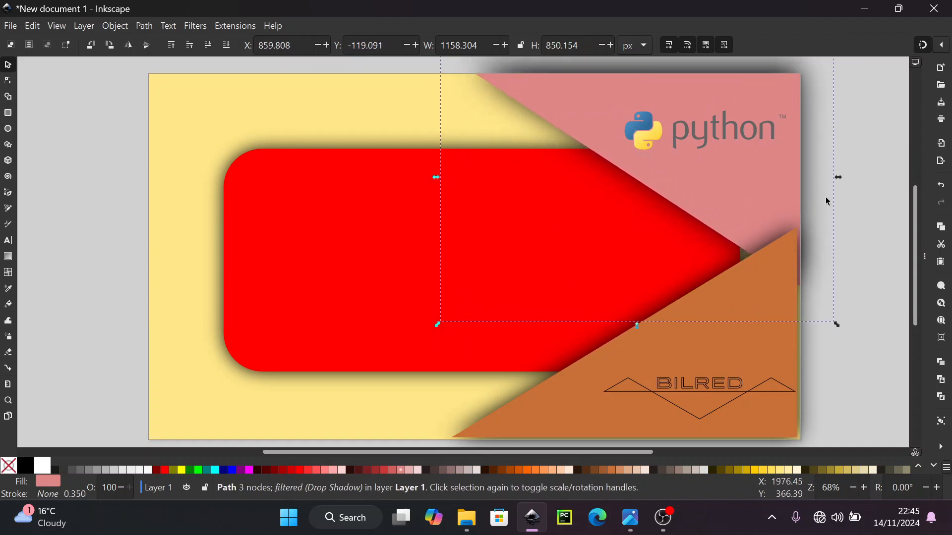
click(852, 207)
drag(748, 331, 770, 339)
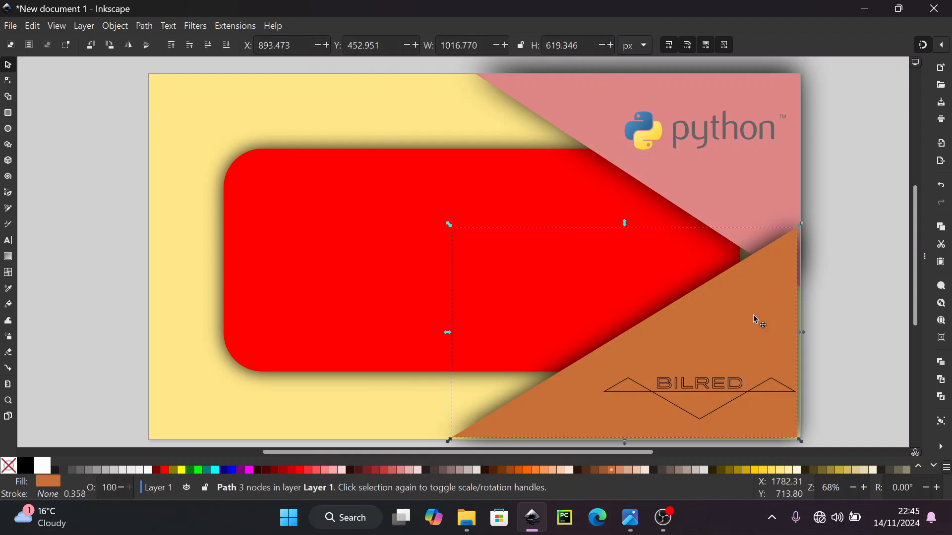
click(761, 318)
click(892, 260)
click(446, 269)
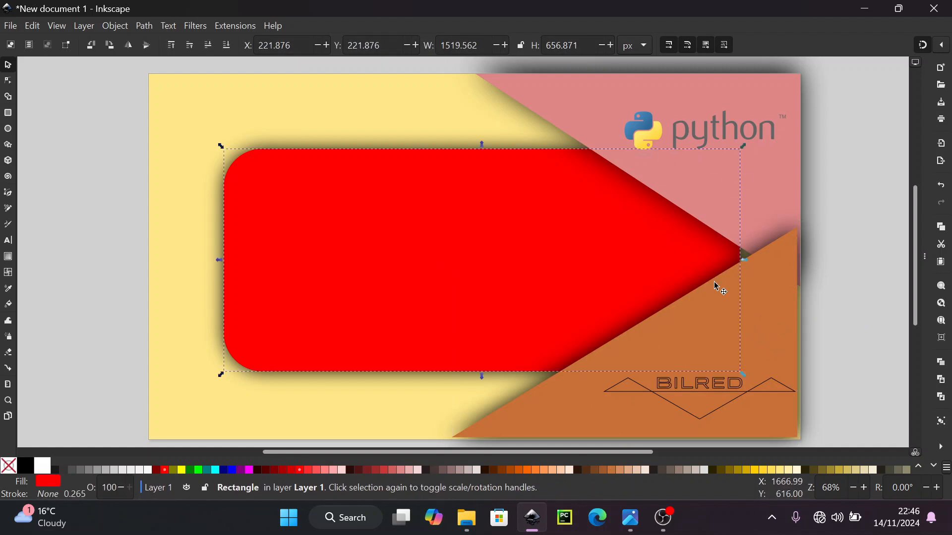
click(813, 259)
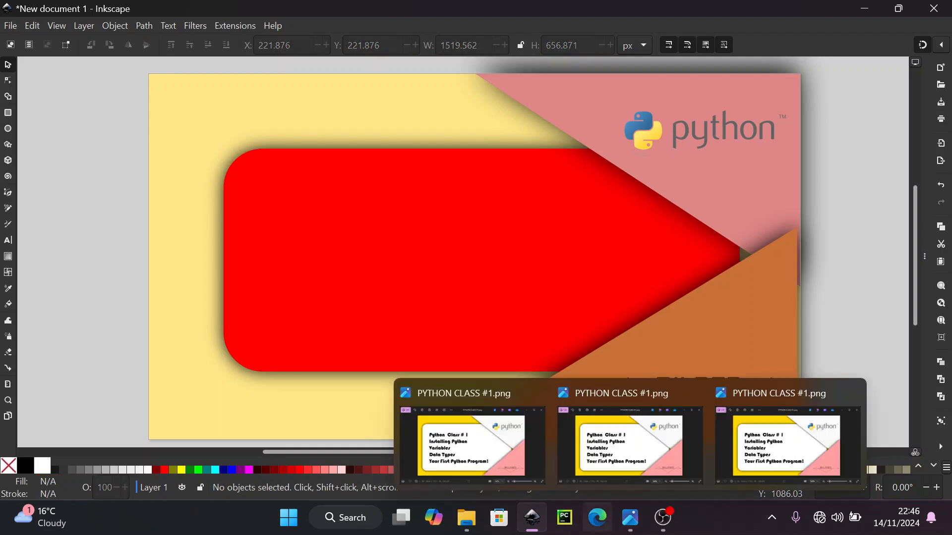
Examine the text layout on the panel in the reference image PYTHON CLASS #1.png, then return to the drawing.
mouse_move(631, 518)
click(724, 455)
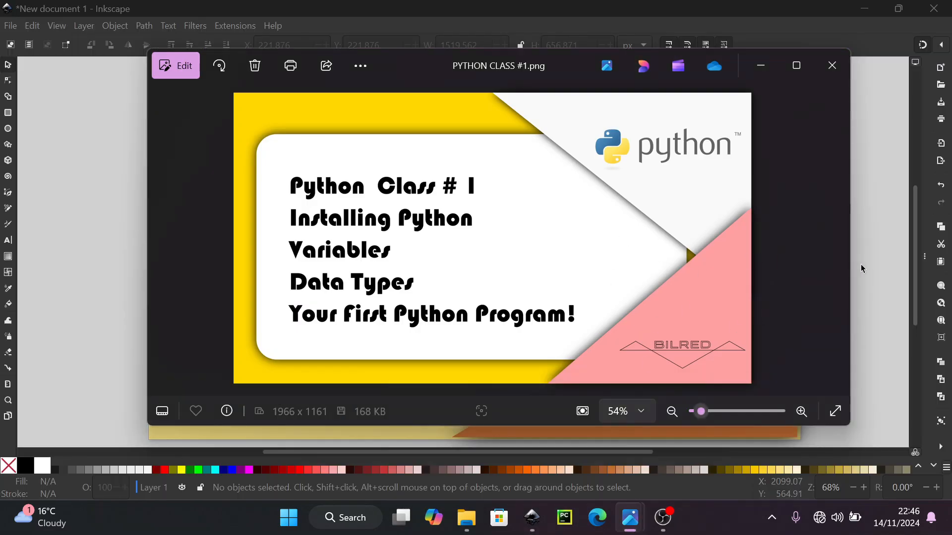
click(864, 212)
Create an empty flowed text frame covering most of the red rounded panel.
click(416, 254)
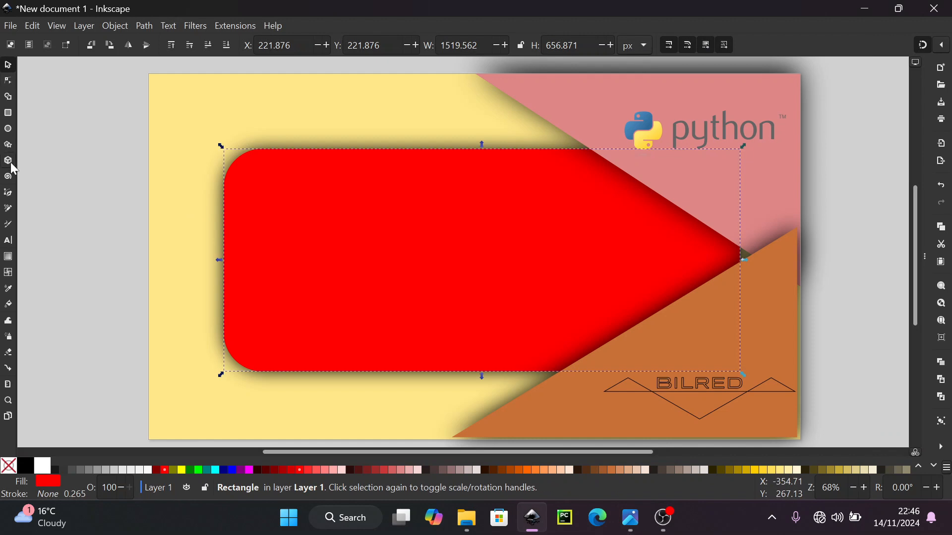
key(t)
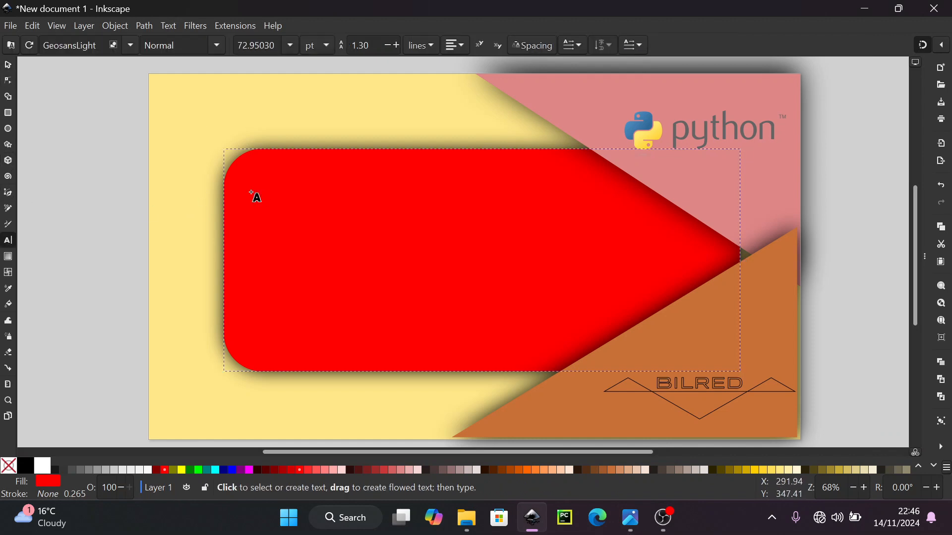
drag(243, 171, 673, 349)
text(o)
key(BackSpace)
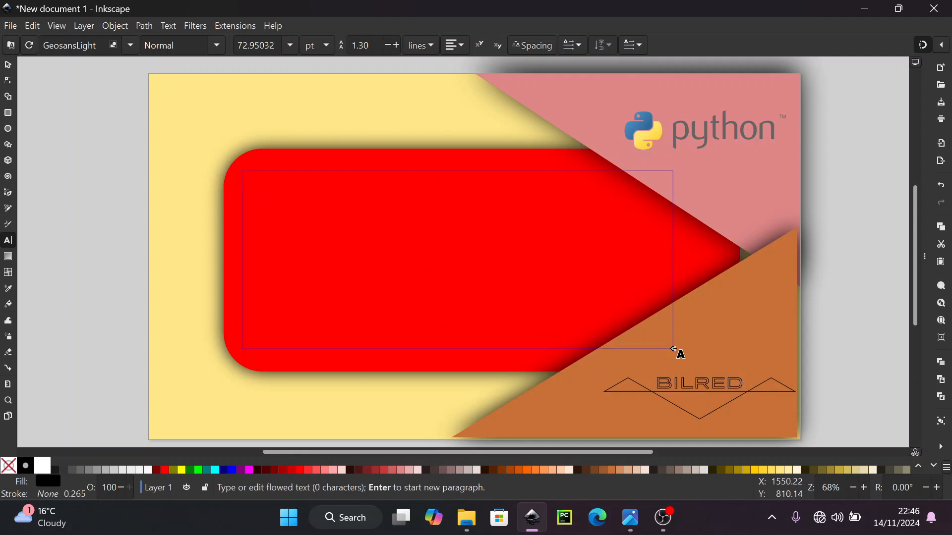
Enter "Basic Thumbnail Tutorial" as the first line of the text frame on the red panel.
text(Basic Logo)
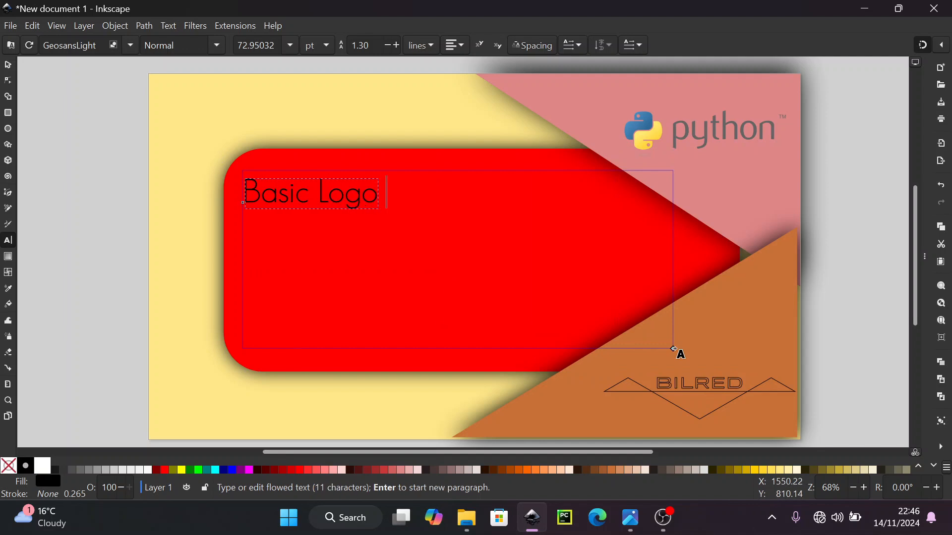
key(BackSpace)
key(BackSpace)
key(BackSpace)
key(BackSpace)
key(BackSpace)
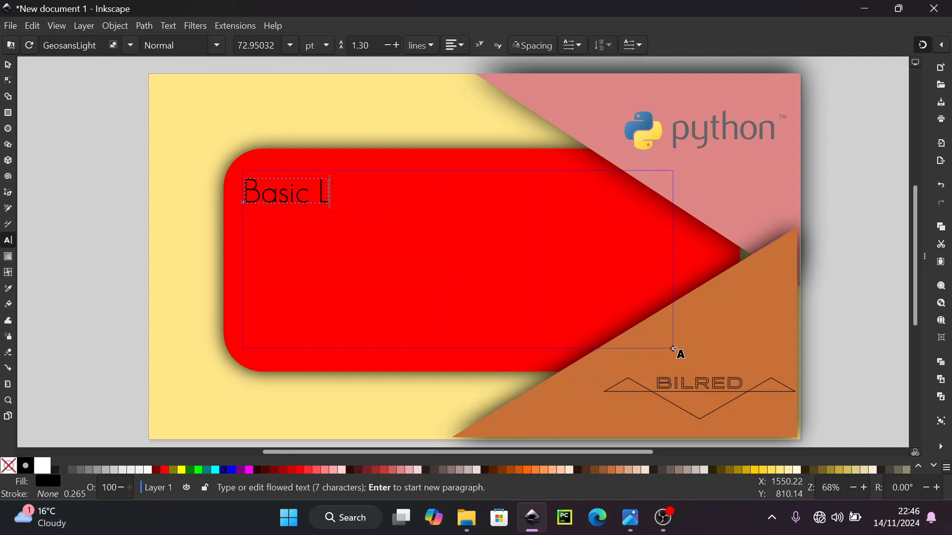
text(Thumbnai)
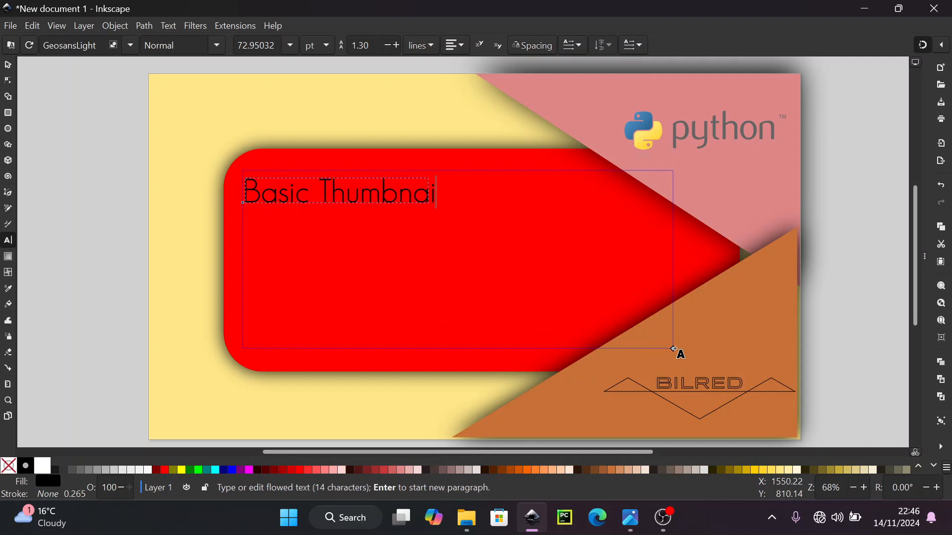
text(l Tutord)
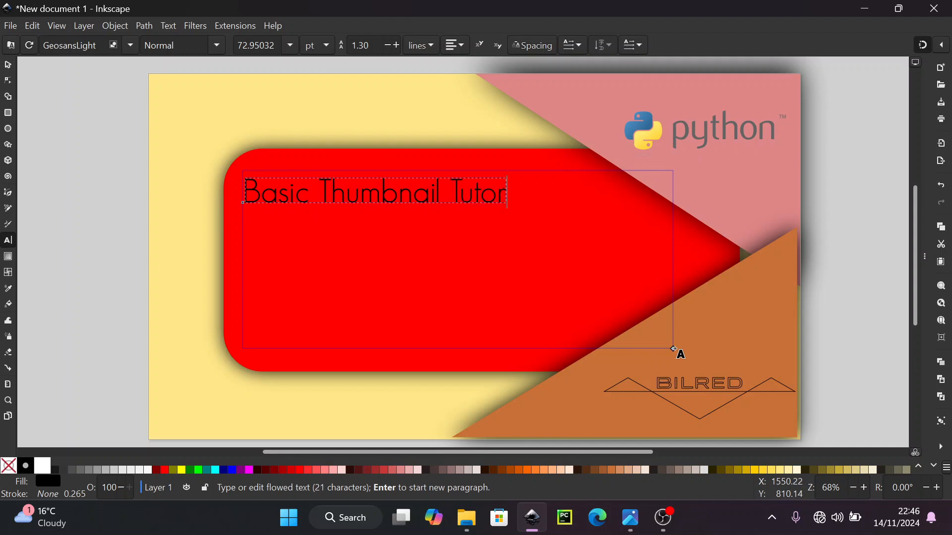
key(BackSpace)
text(il)
key(BackSpace)
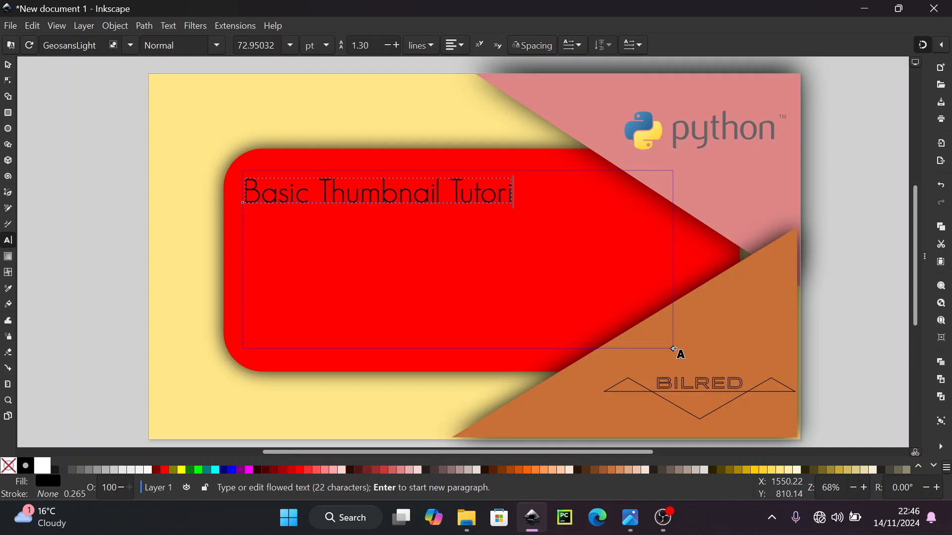
text(a)
Leave one blank line below the title and add the line "Inkscape".
text(IN)
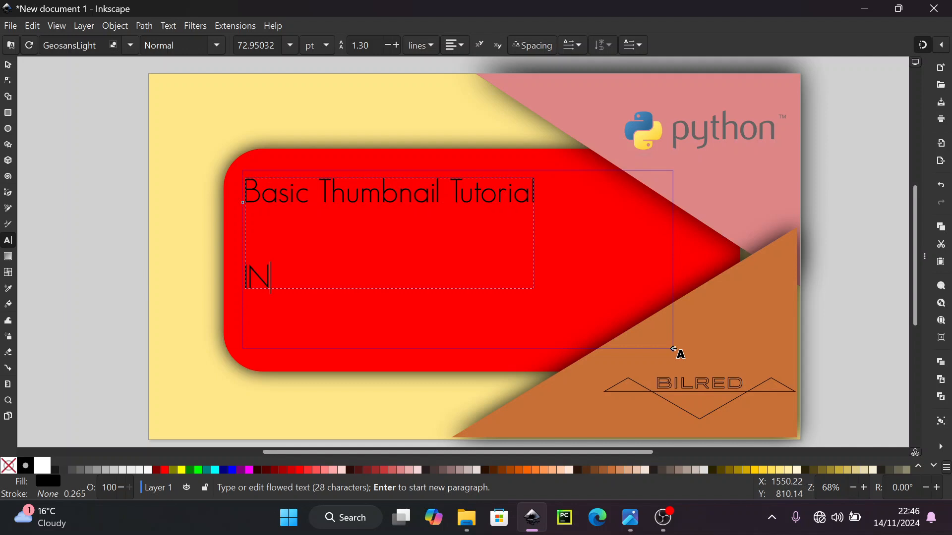
key(BackSpace)
text(nkscape )
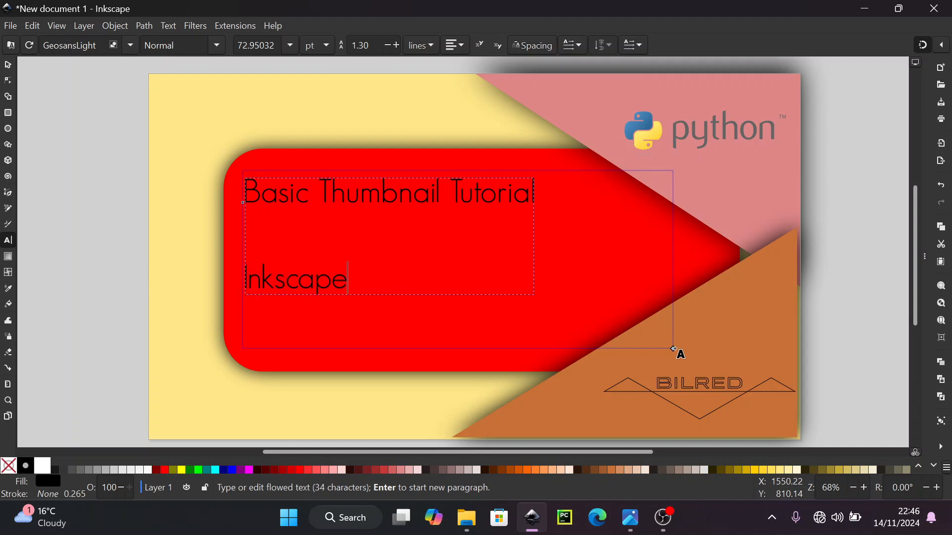
Add "GfxAmbition" as the line directly below "Inkscape", then finish the text editing and clear the selection.
text(Gfx)
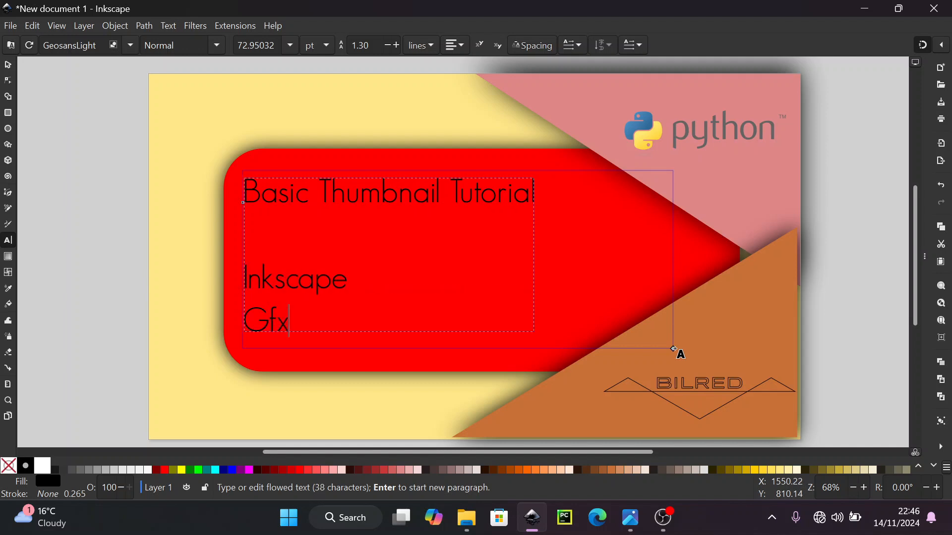
text(AMbt)
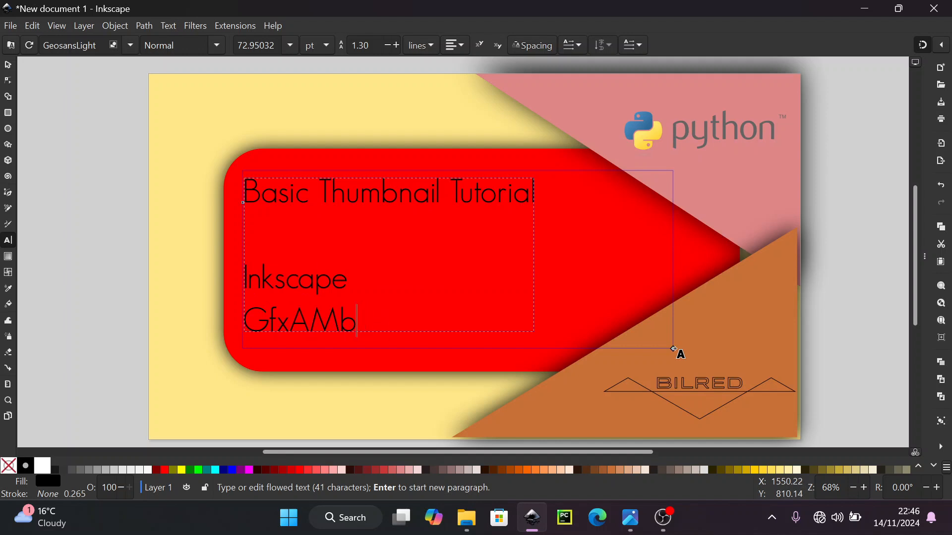
key(BackSpace)
key(BackSpace)
text(mbtion)
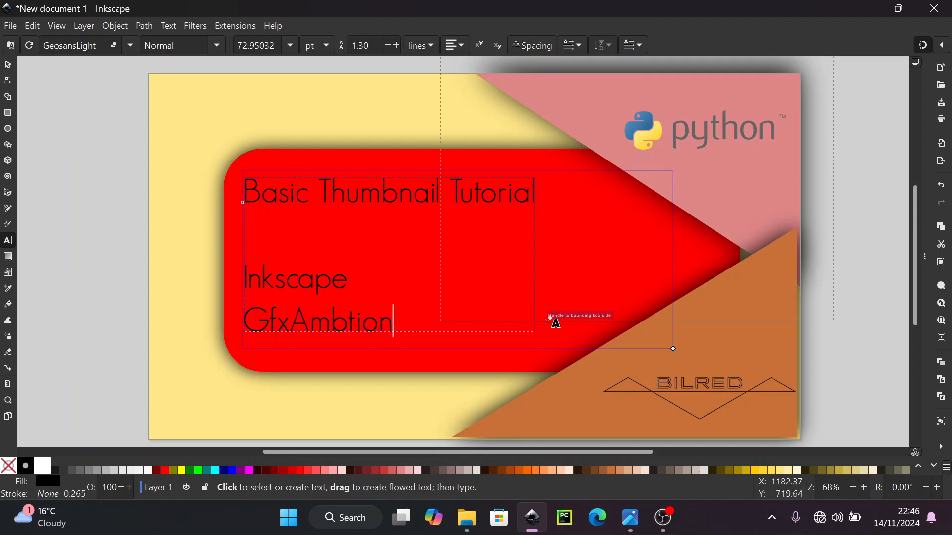
key(Left)
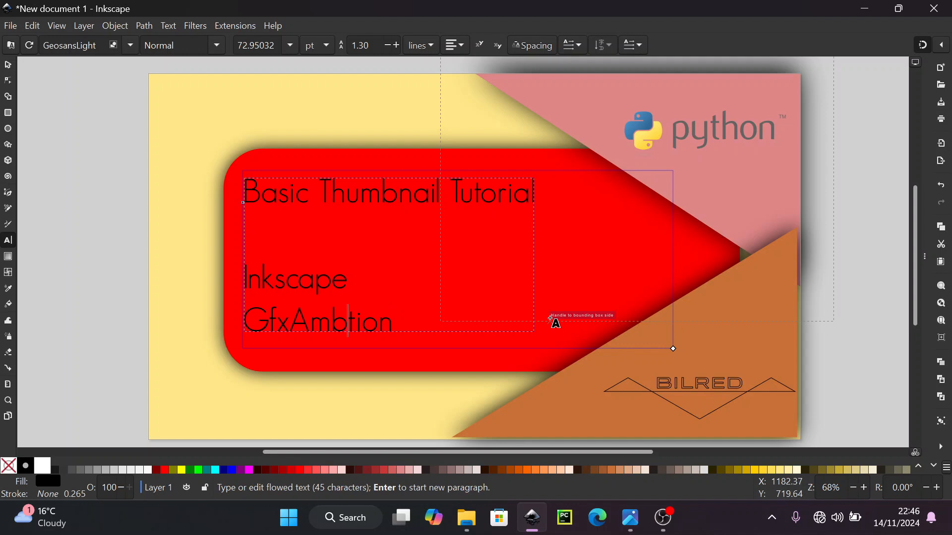
text(i)
click(7, 65)
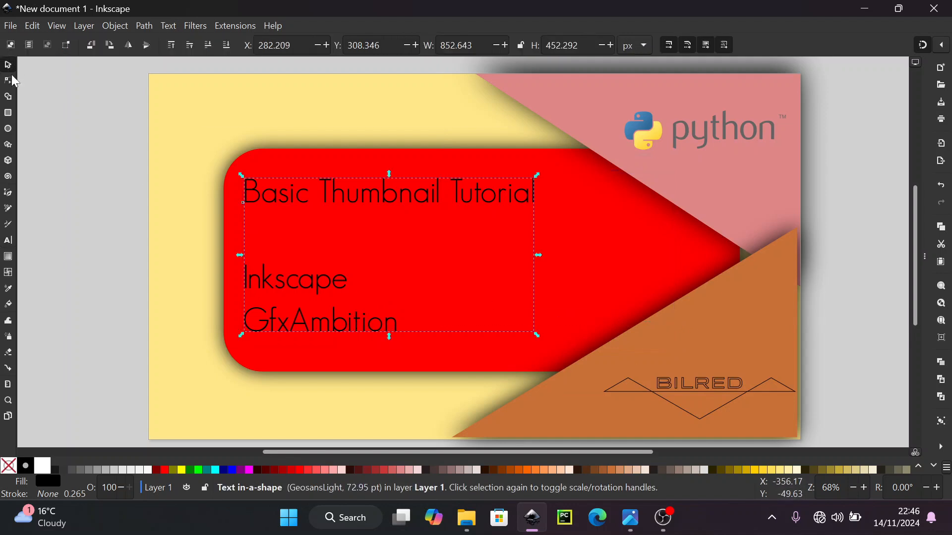
click(212, 348)
scroll(213, 347, right, 3)
scroll(212, 347, left, 2)
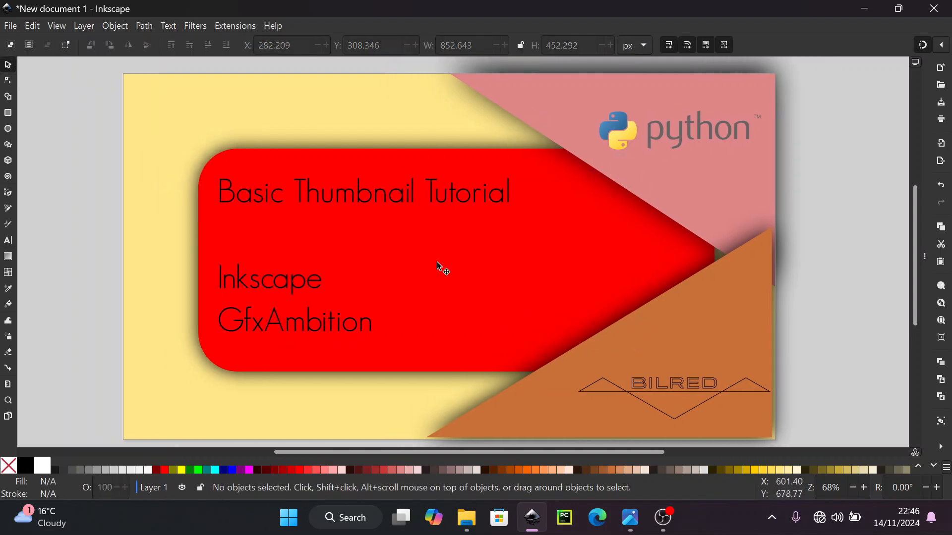